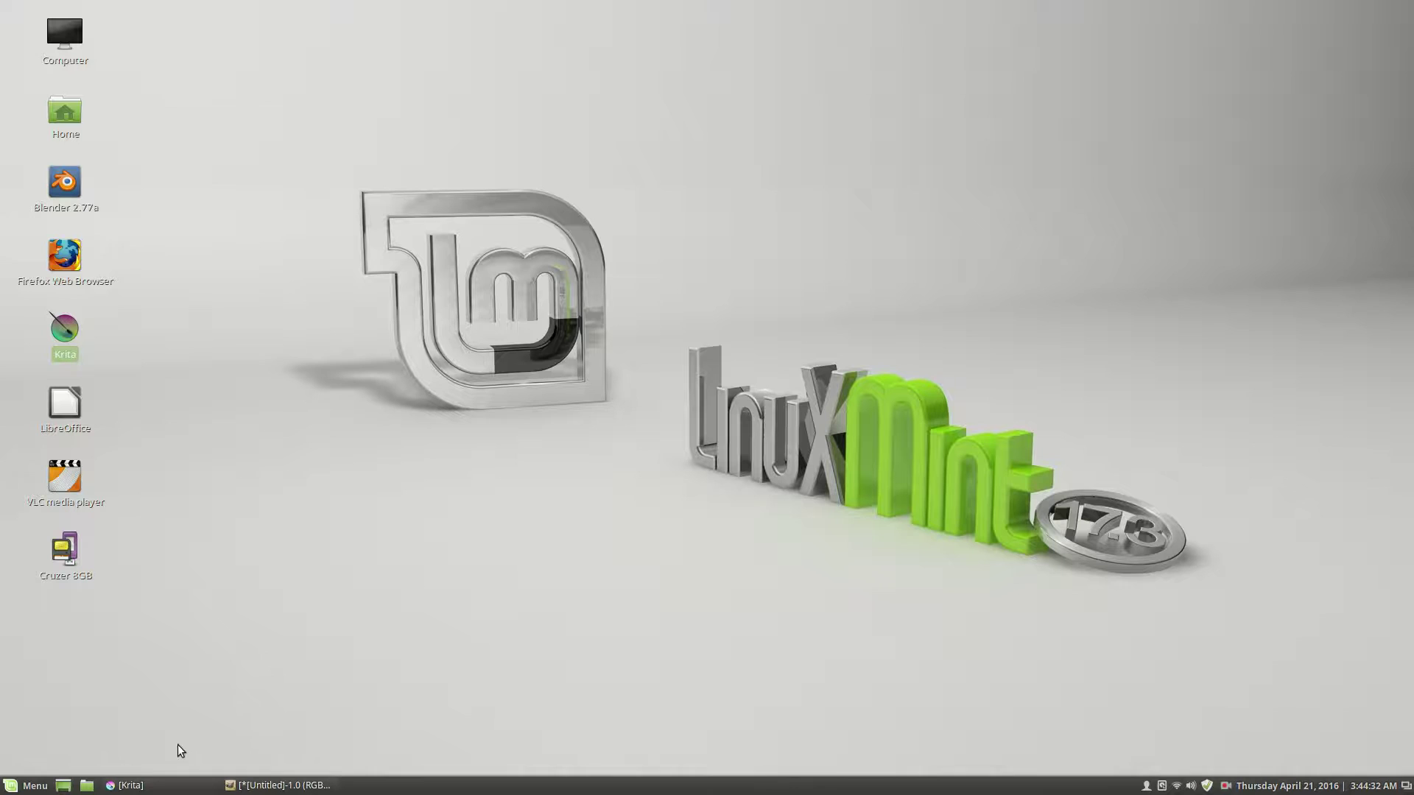
# Step: Switch to Krita and replace the black stroke on Layer 2 with two new curved black strokes
pyautogui.click(162, 786)
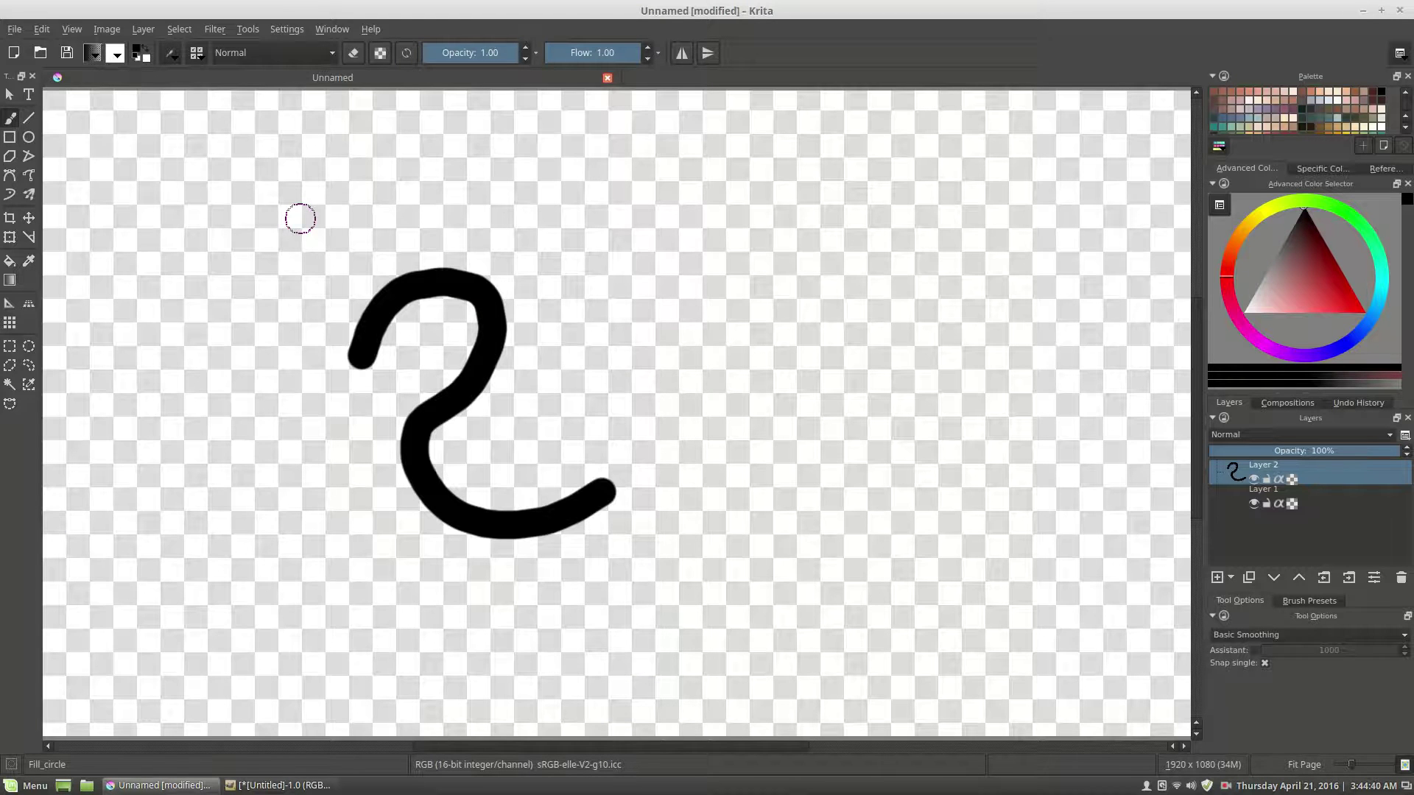
pyautogui.hotkey('ctrl', 'z')
pyautogui.moveTo(92, 333)
pyautogui.mouseDown()
pyautogui.moveTo(305, 353)
pyautogui.moveTo(513, 441)
pyautogui.mouseUp()
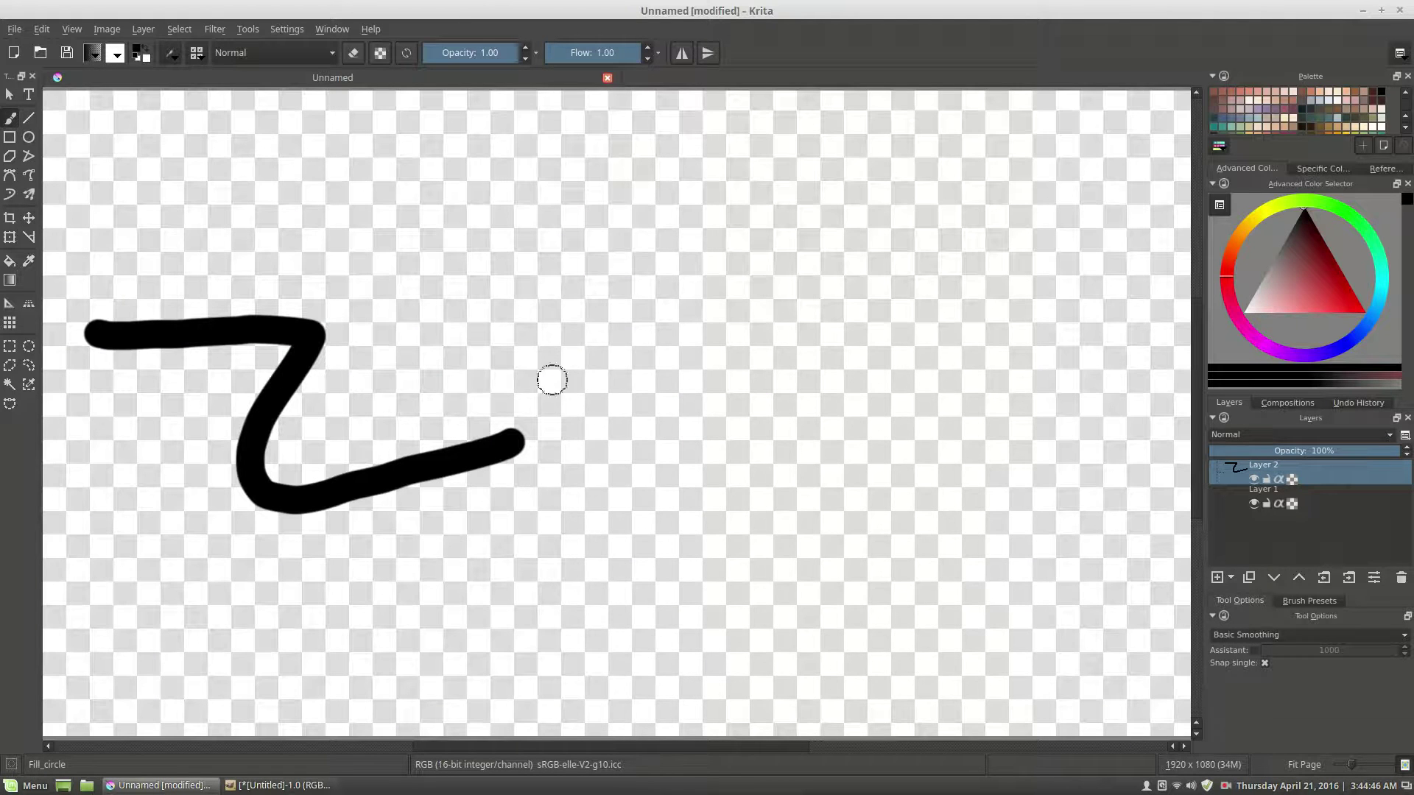
pyautogui.moveTo(538, 359)
pyautogui.mouseDown()
pyautogui.moveTo(613, 458)
pyautogui.moveTo(731, 451)
pyautogui.mouseUp()
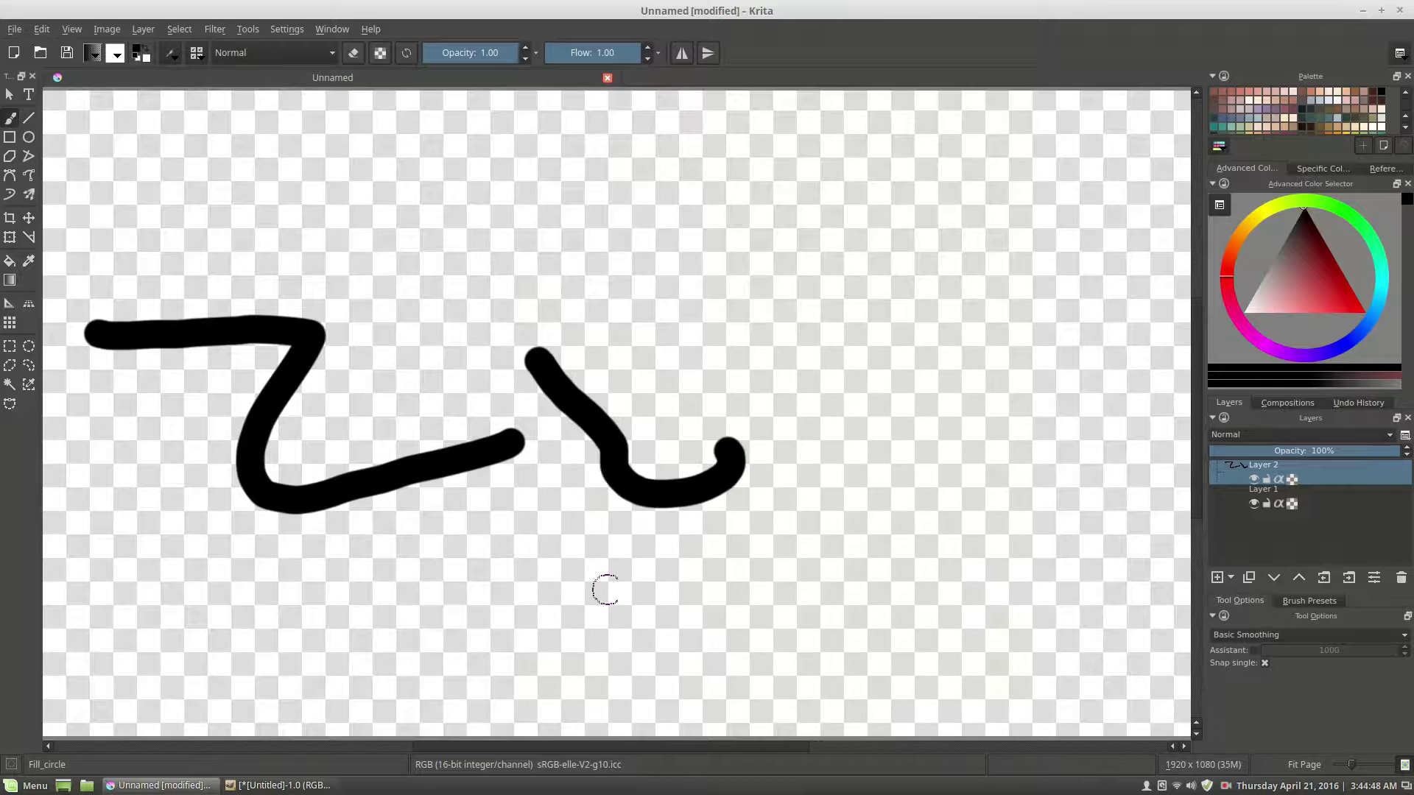
# Step: Paint one short black stroke and several looping yellow strokes on Layer 1, beneath the black strokes of Layer 2
pyautogui.click(1263, 215)
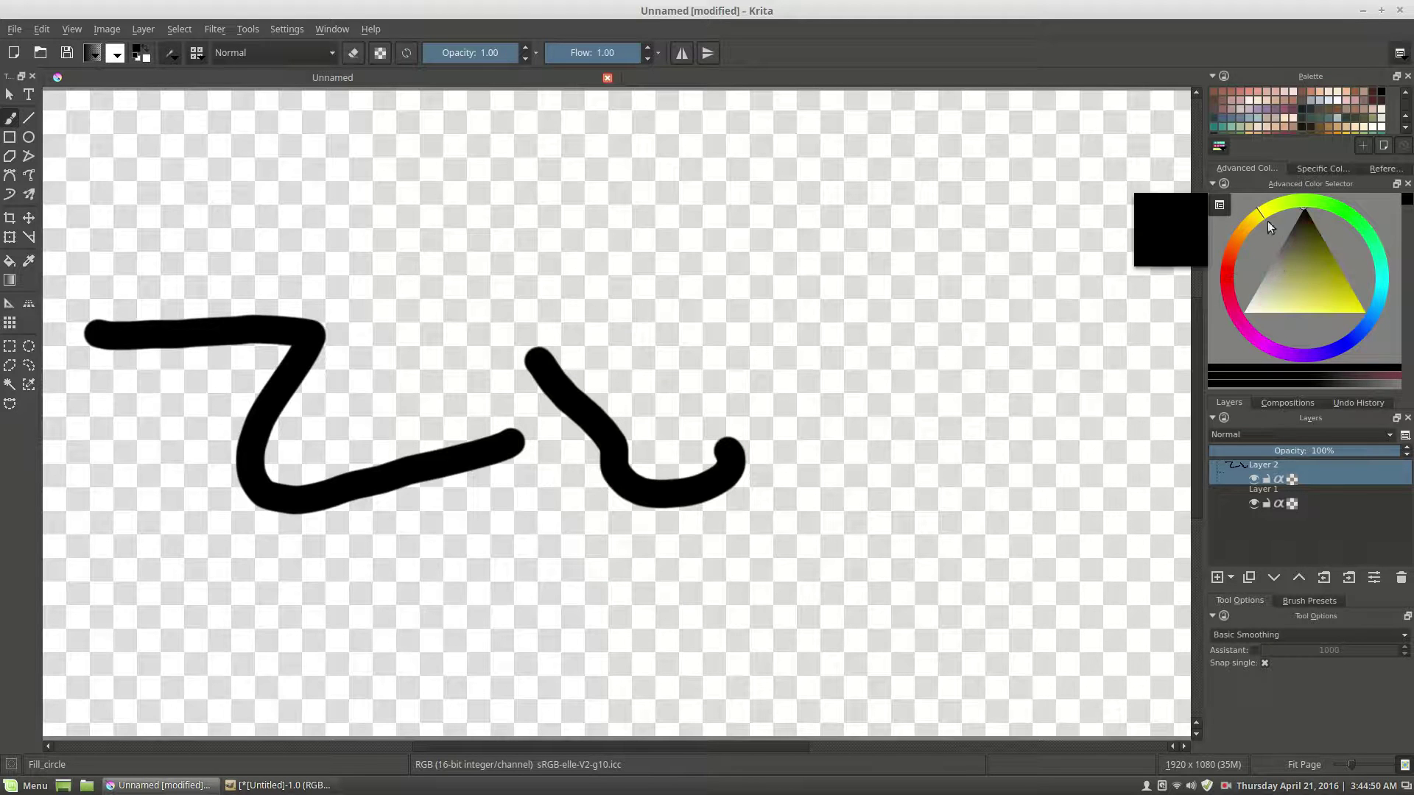
pyautogui.click(1243, 500)
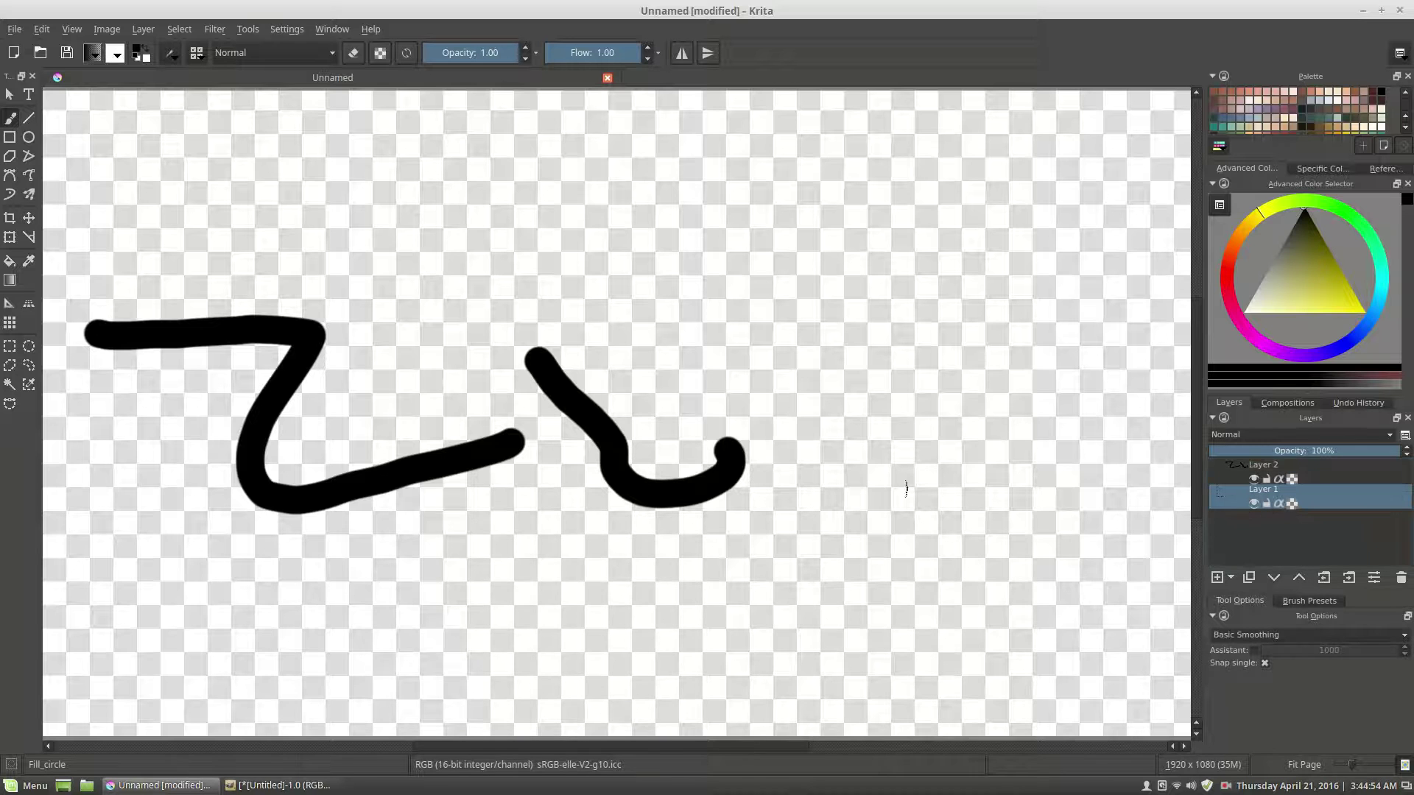
pyautogui.moveTo(416, 401); pyautogui.dragTo(444, 514)
pyautogui.moveTo(1319, 258); pyautogui.dragTo(1330, 286)
pyautogui.moveTo(721, 362)
pyautogui.mouseDown()
pyautogui.moveTo(593, 521)
pyautogui.moveTo(586, 404)
pyautogui.moveTo(442, 442)
pyautogui.moveTo(347, 446)
pyautogui.moveTo(217, 512)
pyautogui.moveTo(112, 472)
pyautogui.mouseUp()
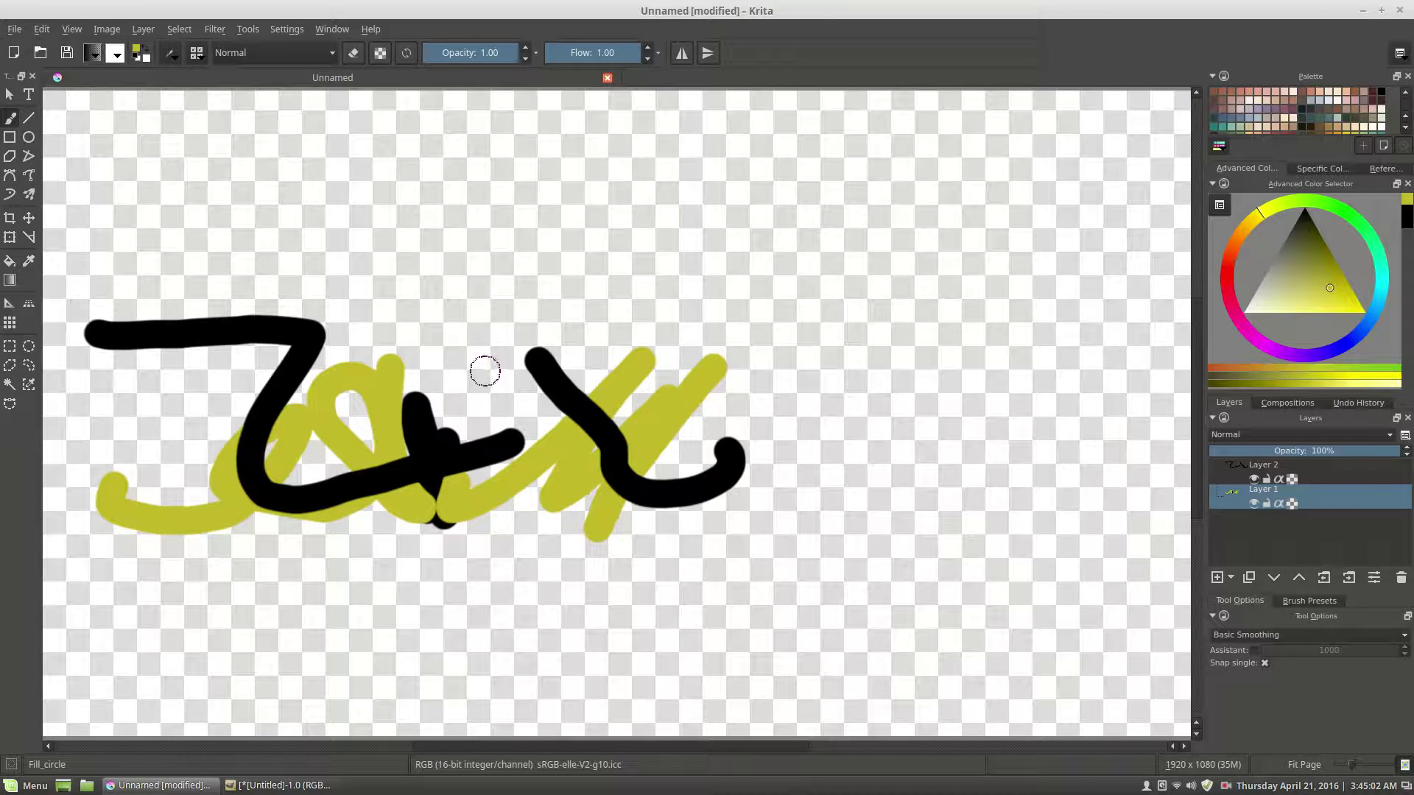
# Step: Quit Krita without saving the modified document
pyautogui.click(14, 30)
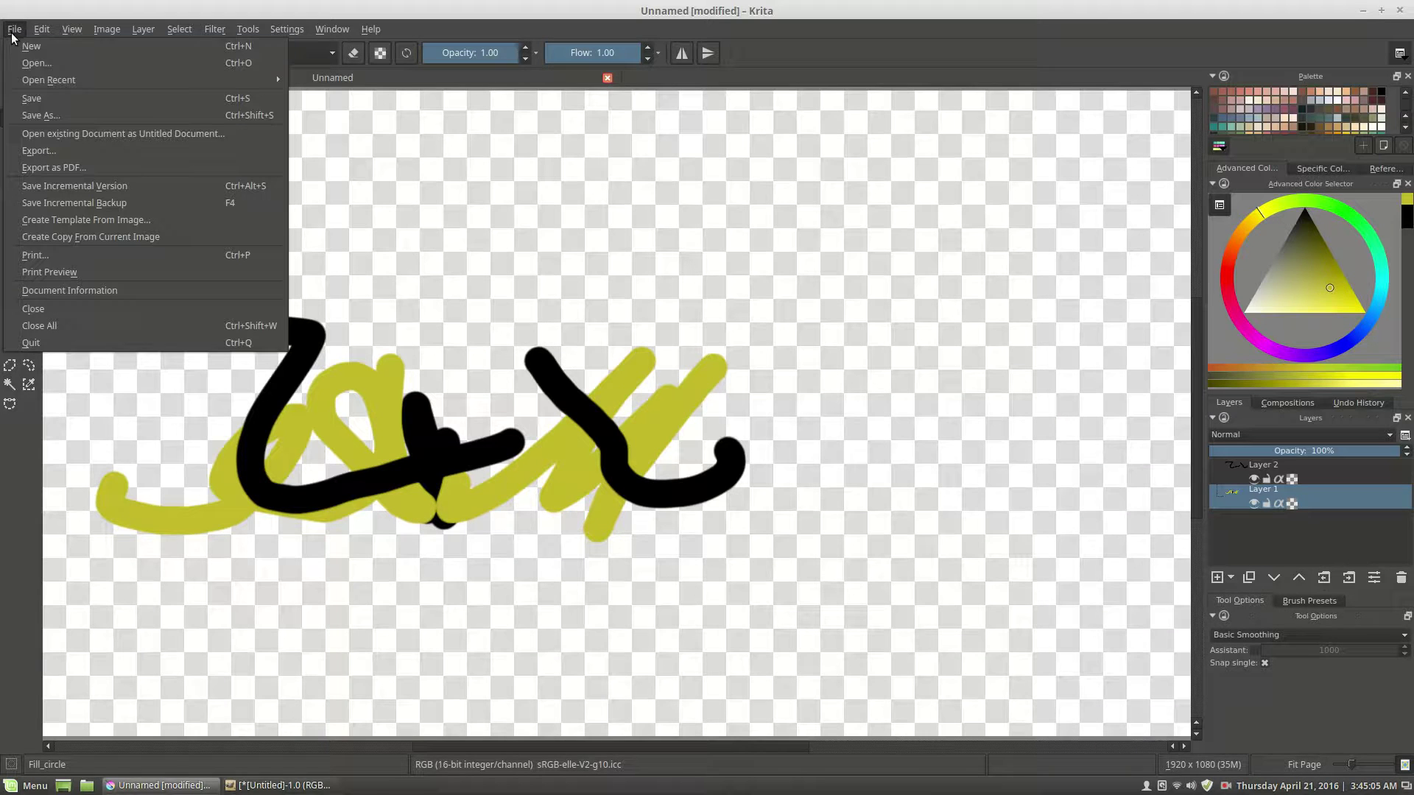
pyautogui.click(74, 346)
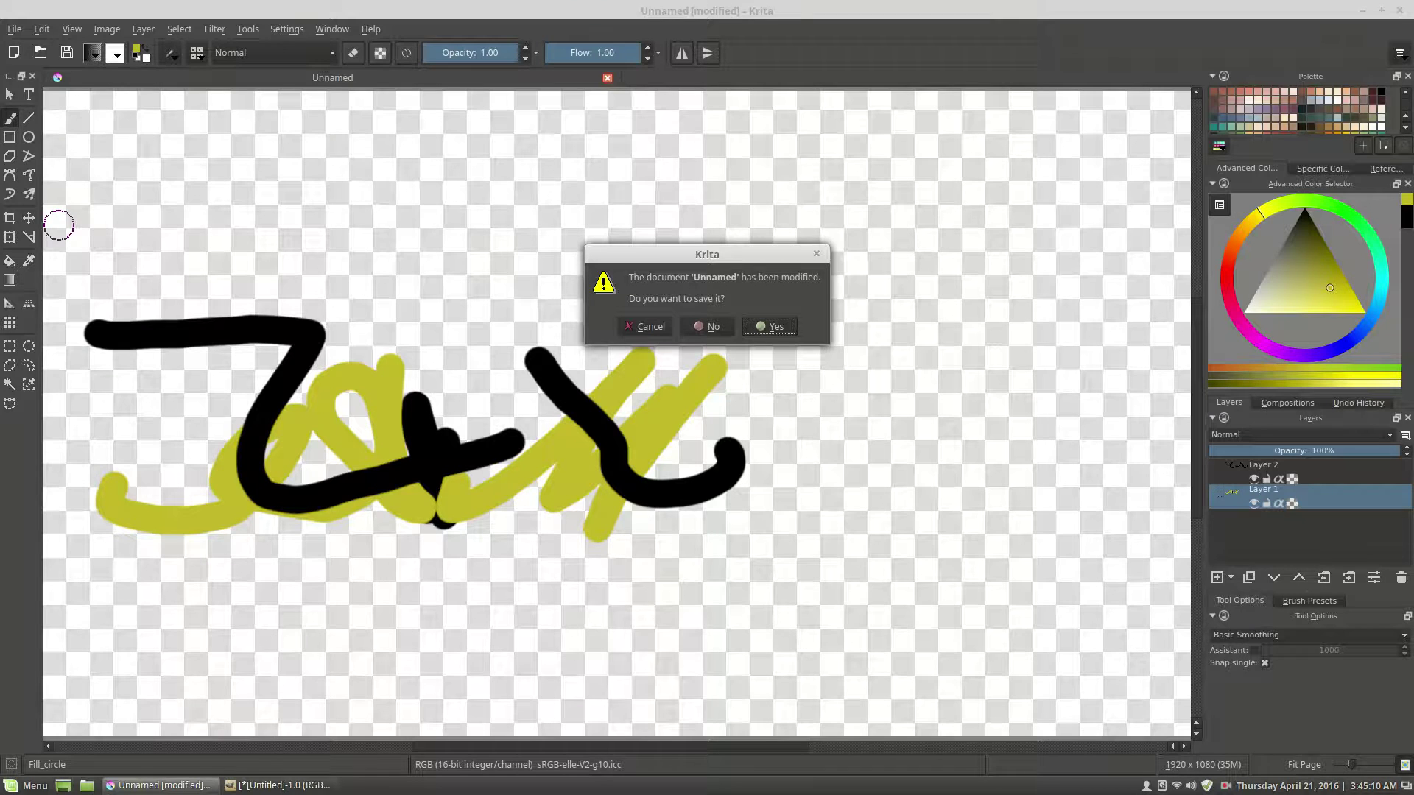
pyautogui.click(708, 326)
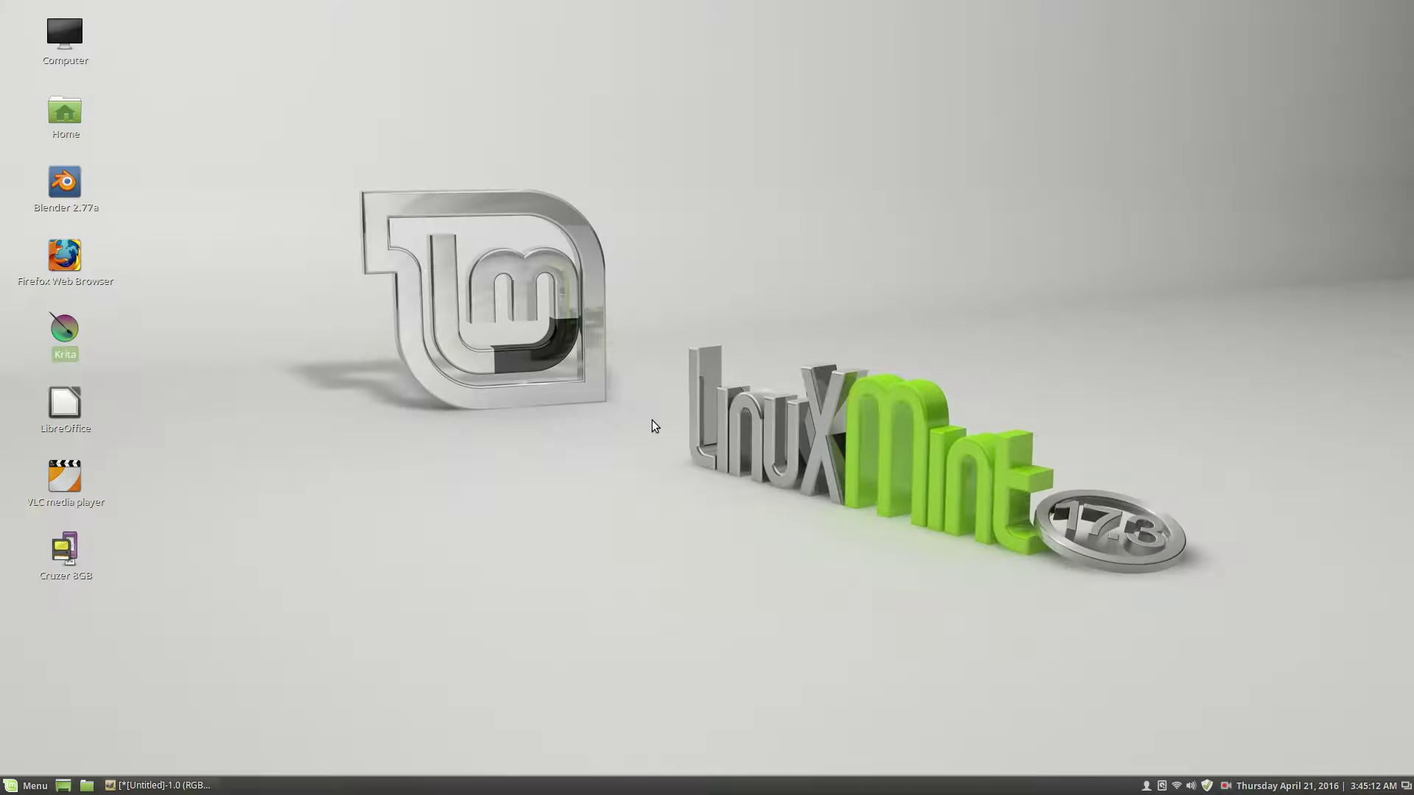
# Step: Switch to GIMP, airbrush a black scribble on the untitled transparent image, and close the program with the changes discarded
pyautogui.click(180, 785)
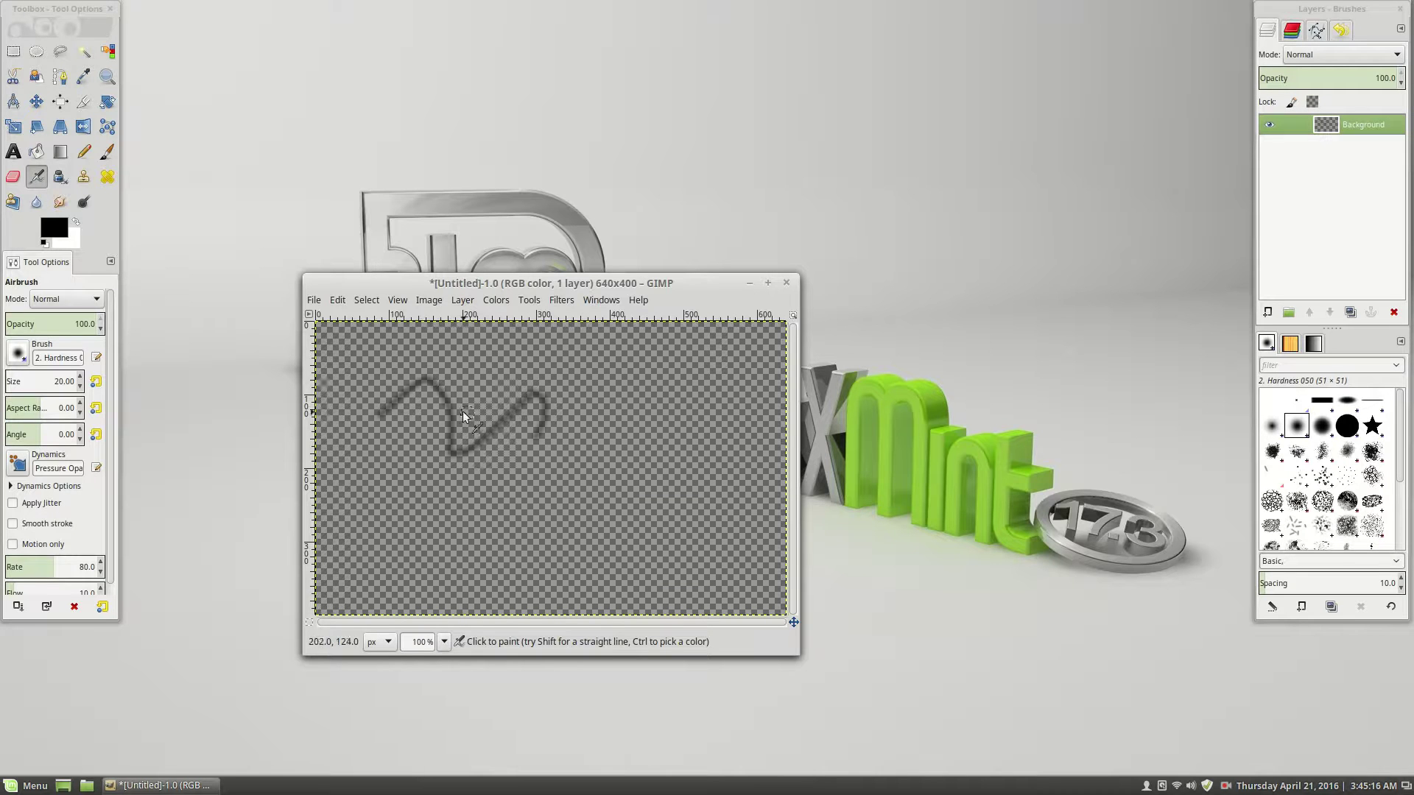
pyautogui.moveTo(463, 412)
pyautogui.mouseDown()
pyautogui.moveTo(485, 363)
pyautogui.moveTo(505, 454)
pyautogui.moveTo(496, 363)
pyautogui.moveTo(502, 477)
pyautogui.moveTo(622, 405)
pyautogui.moveTo(623, 461)
pyautogui.moveTo(711, 475)
pyautogui.mouseUp()
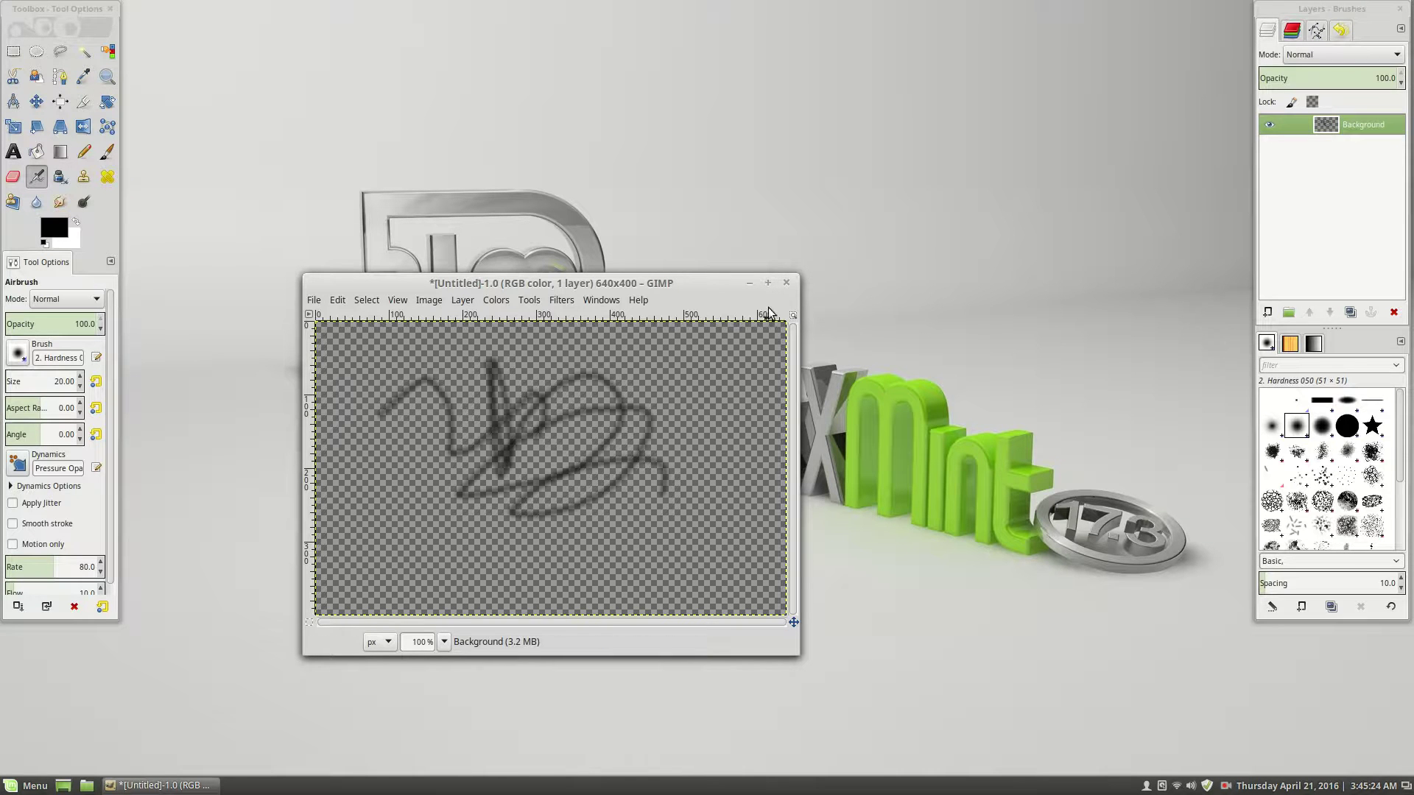
pyautogui.click(787, 284)
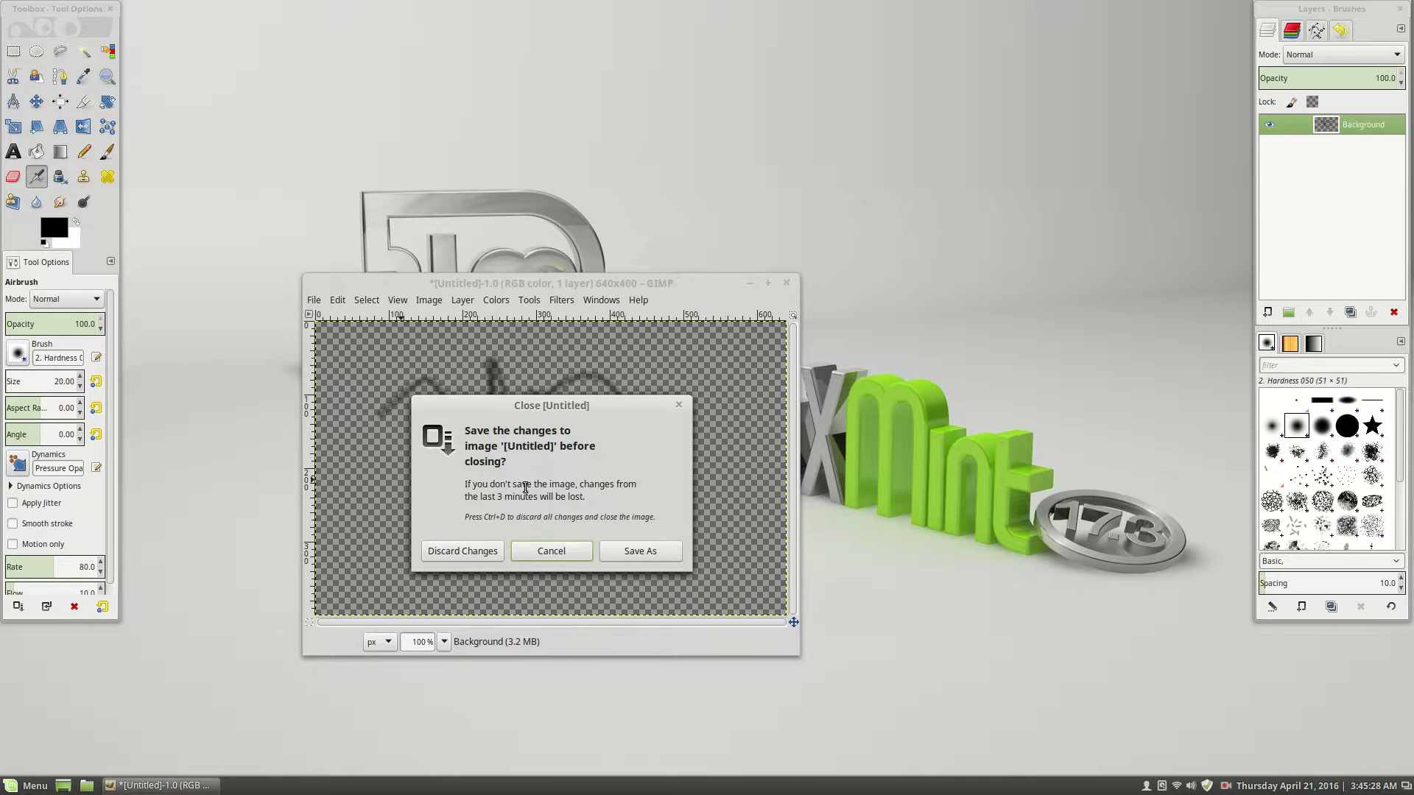
pyautogui.click(485, 552)
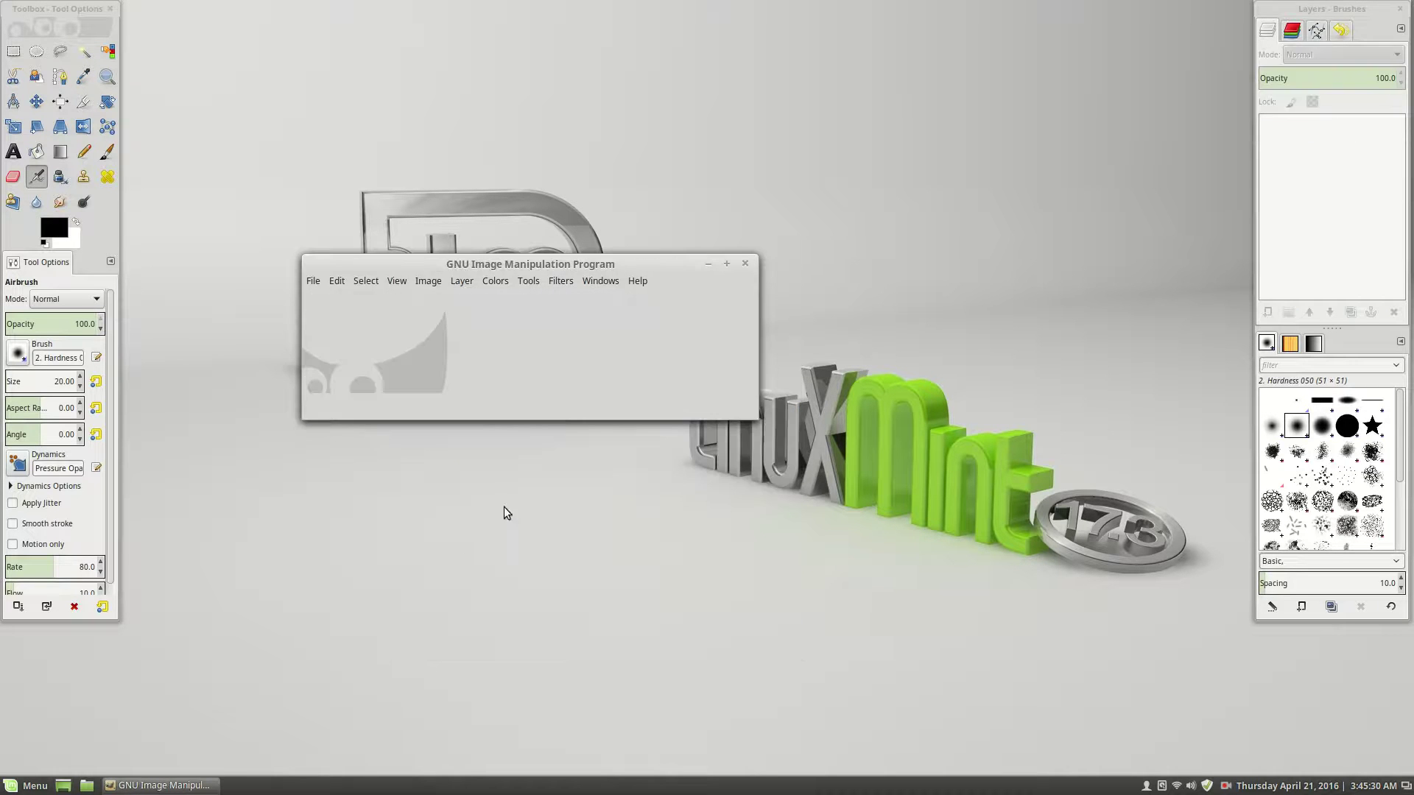
pyautogui.click(744, 263)
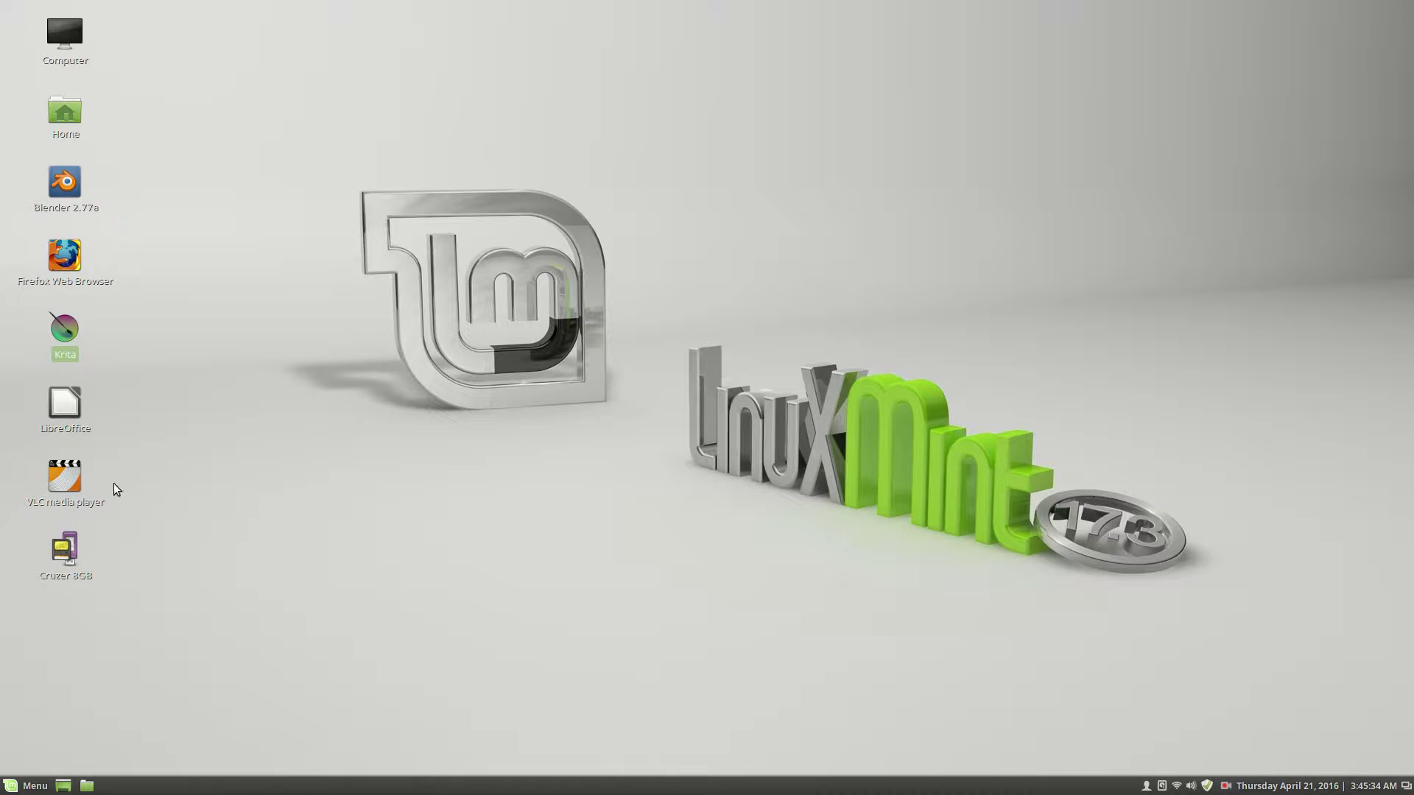
# Step: Launch Blender 2.77a, dismiss its splash screen and move the window higher on the desktop
pyautogui.click(303, 402)
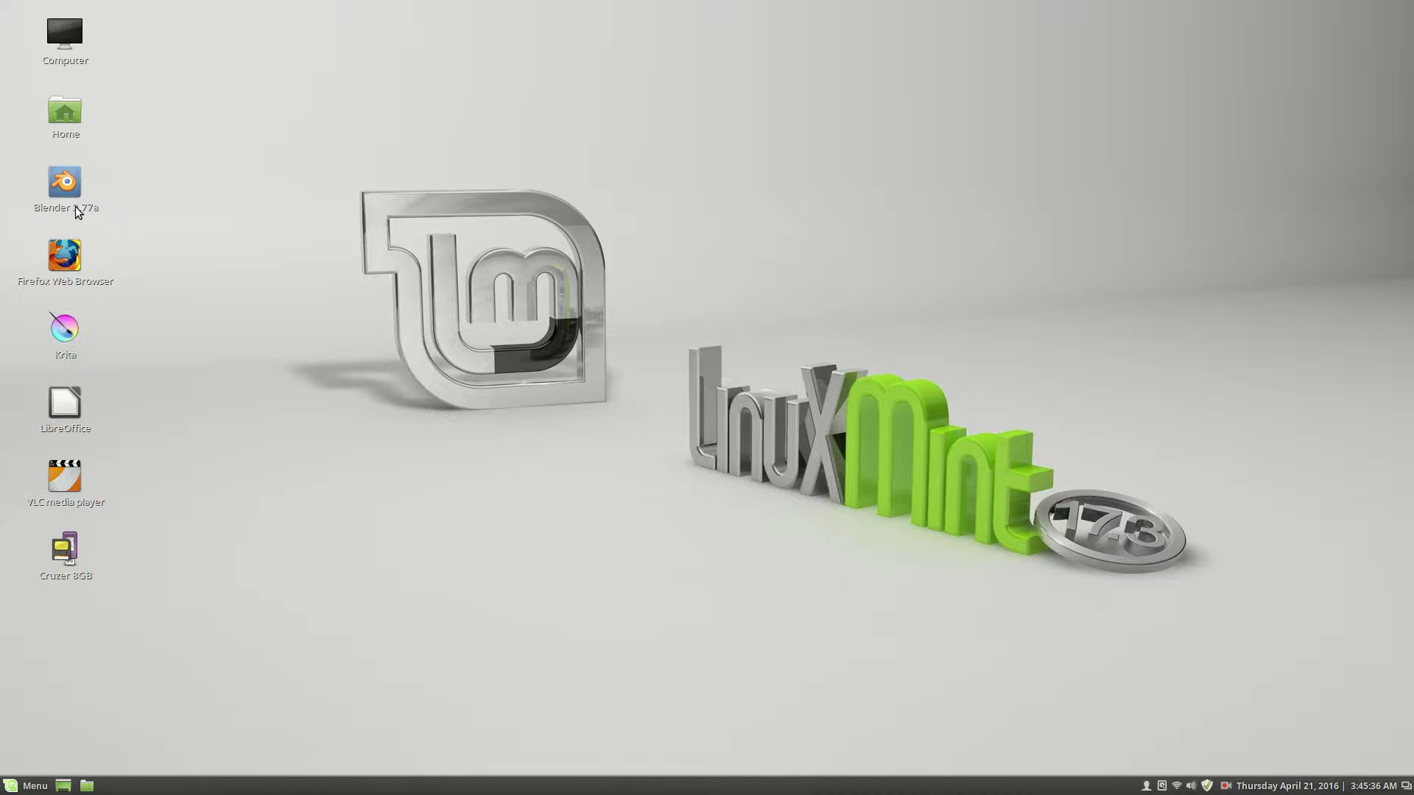
pyautogui.click(66, 185)
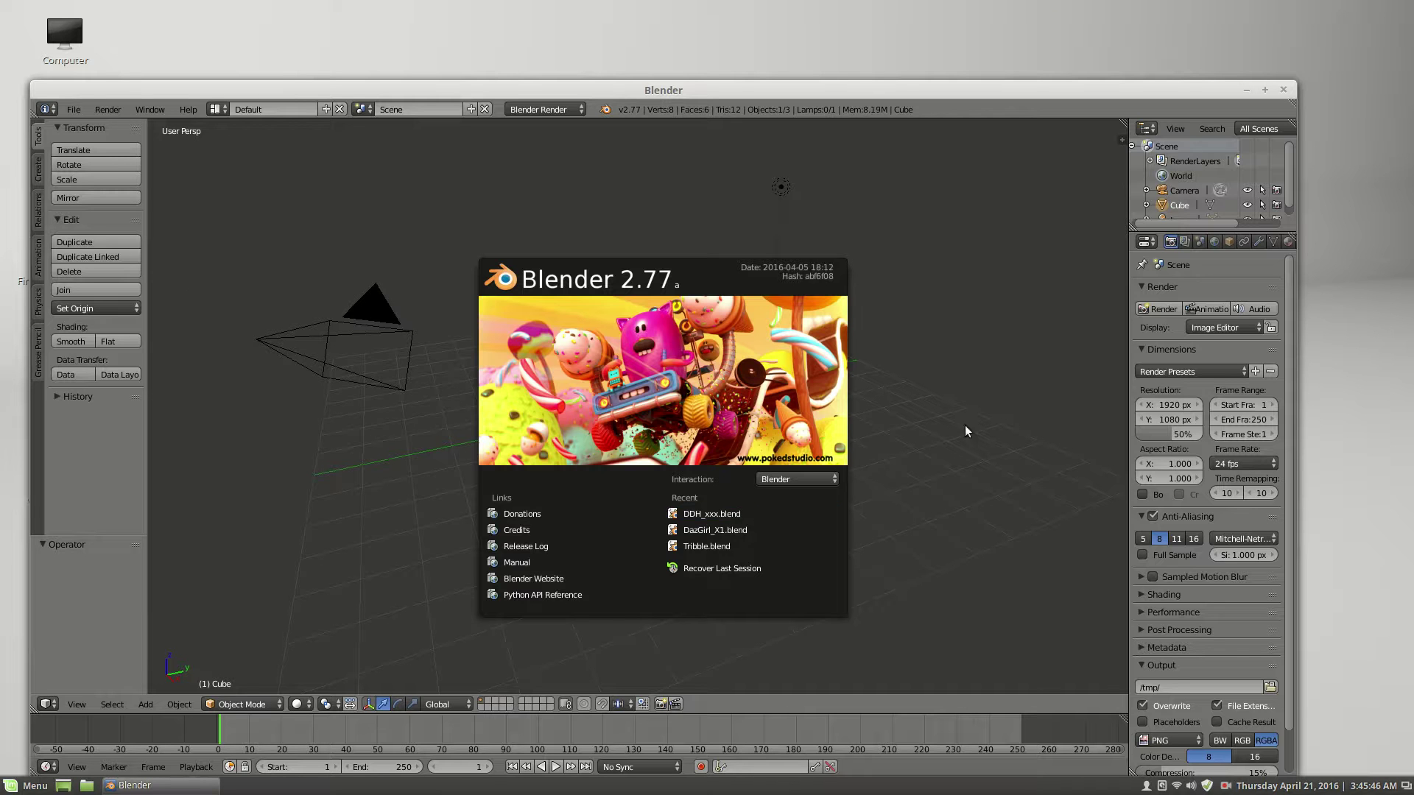
pyautogui.click(456, 201)
pyautogui.moveTo(520, 85); pyautogui.dragTo(546, 41)
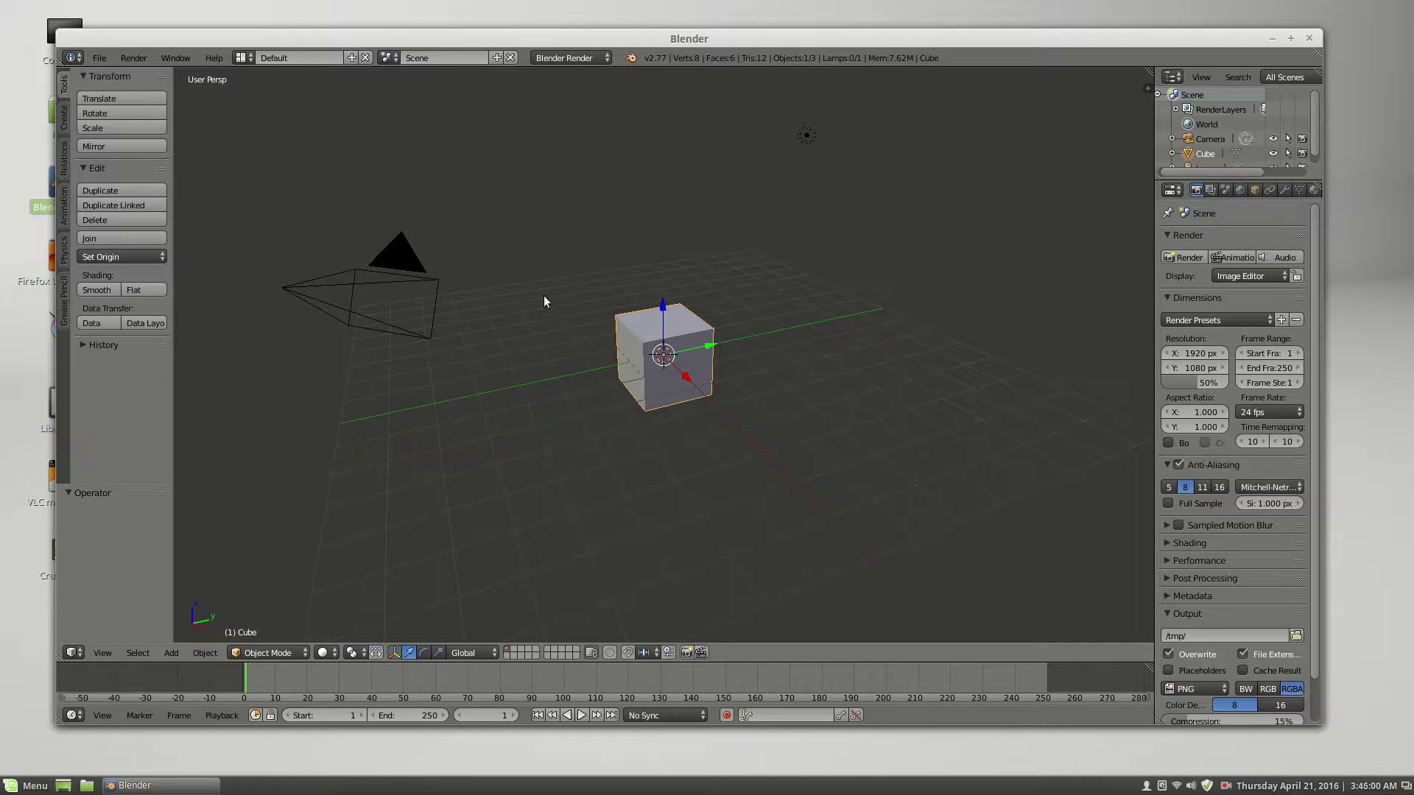
# Step: Render the default cube scene to check its background, and return to the 3D view
pyautogui.moveTo(598, 464); pyautogui.dragTo(893, 416, button='middle')
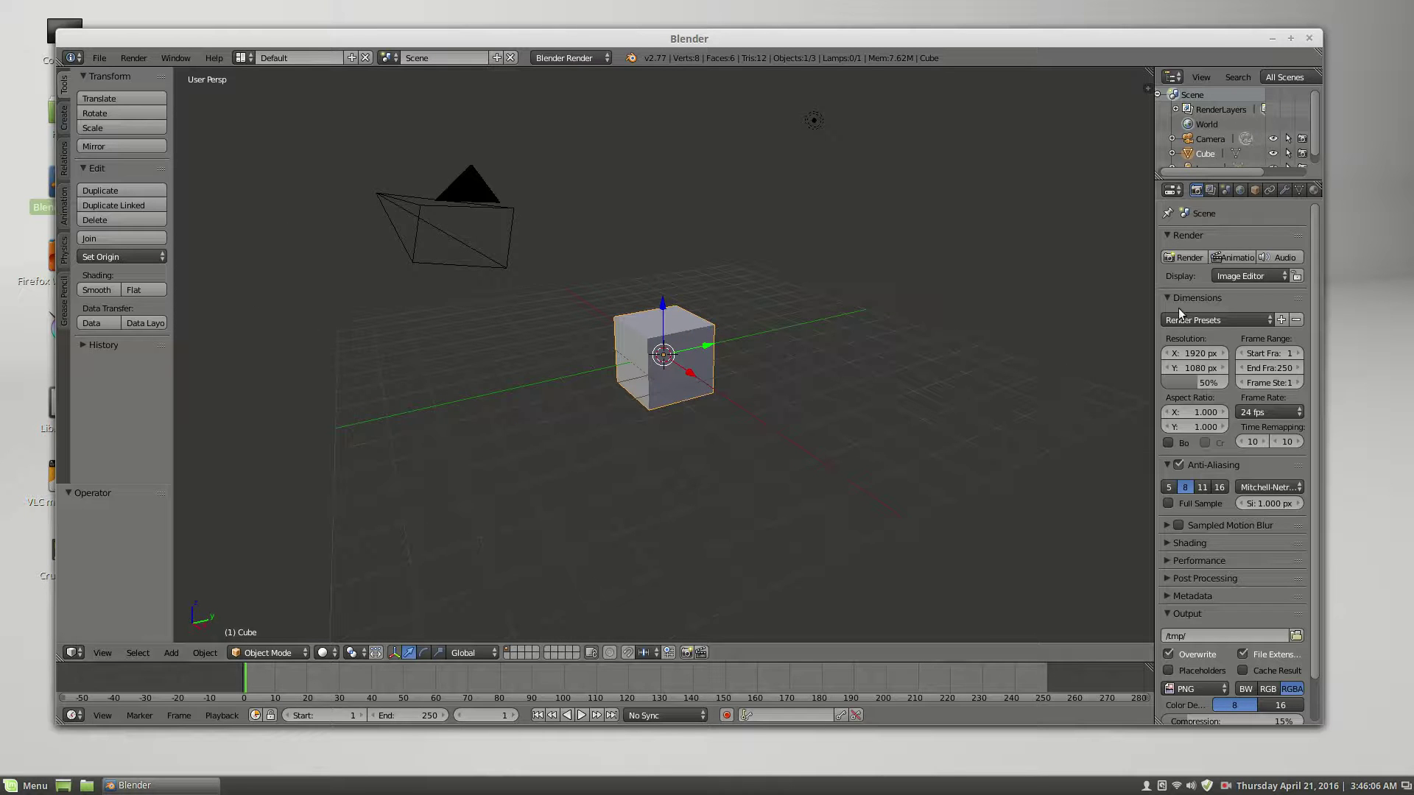
pyautogui.click(1187, 256)
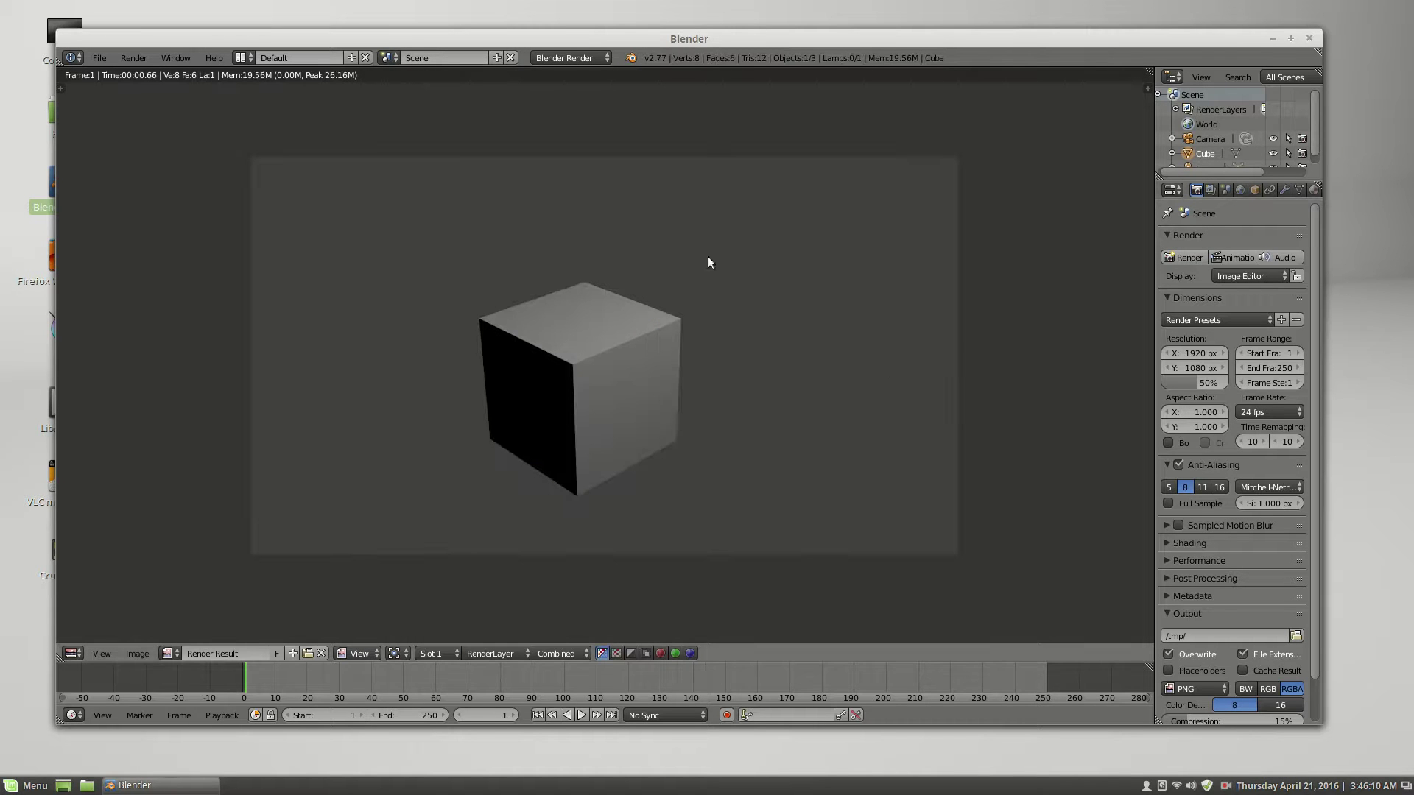
pyautogui.press('Escape')
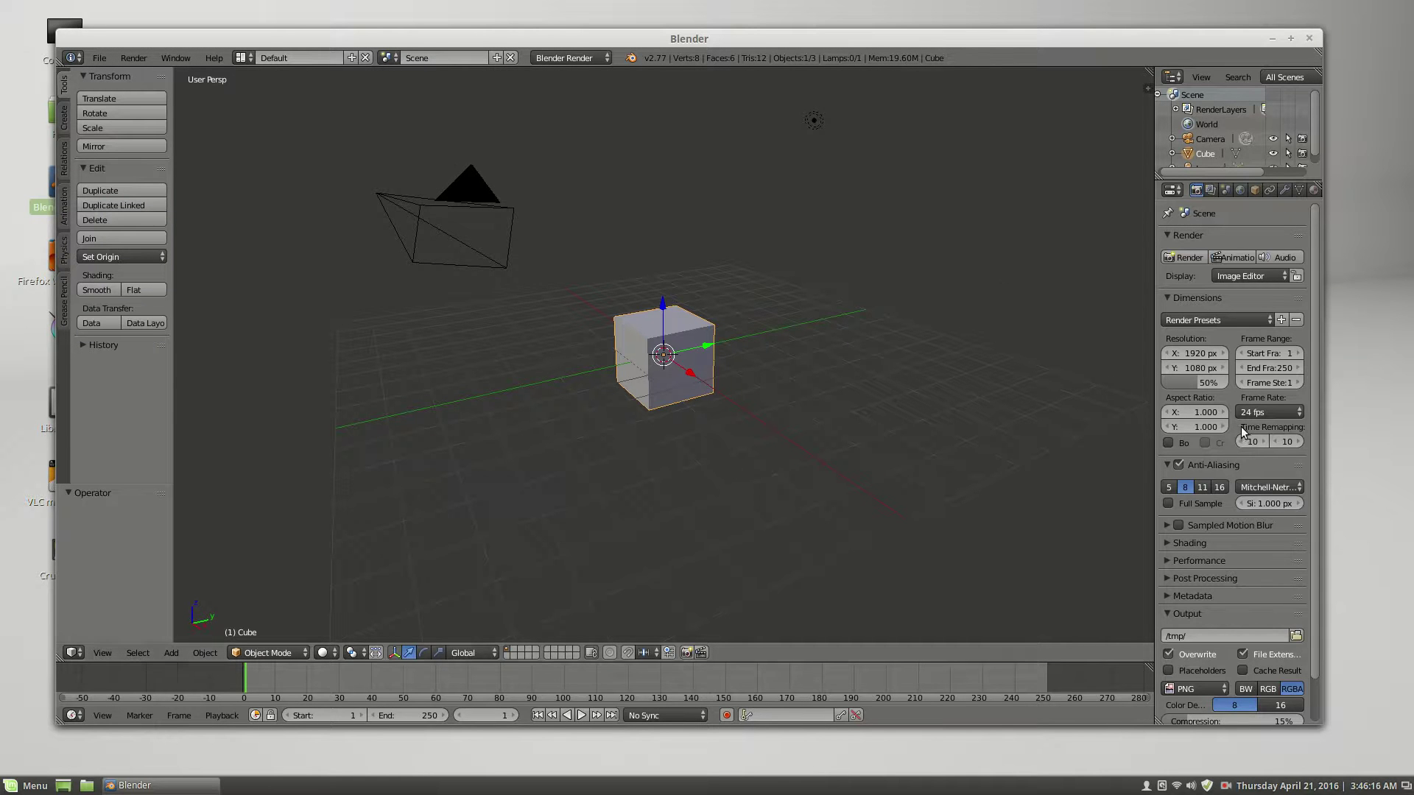
# Step: Examine the render settings and the World settings for an option that controls background transparency
pyautogui.scroll(-2, 1213, 490)
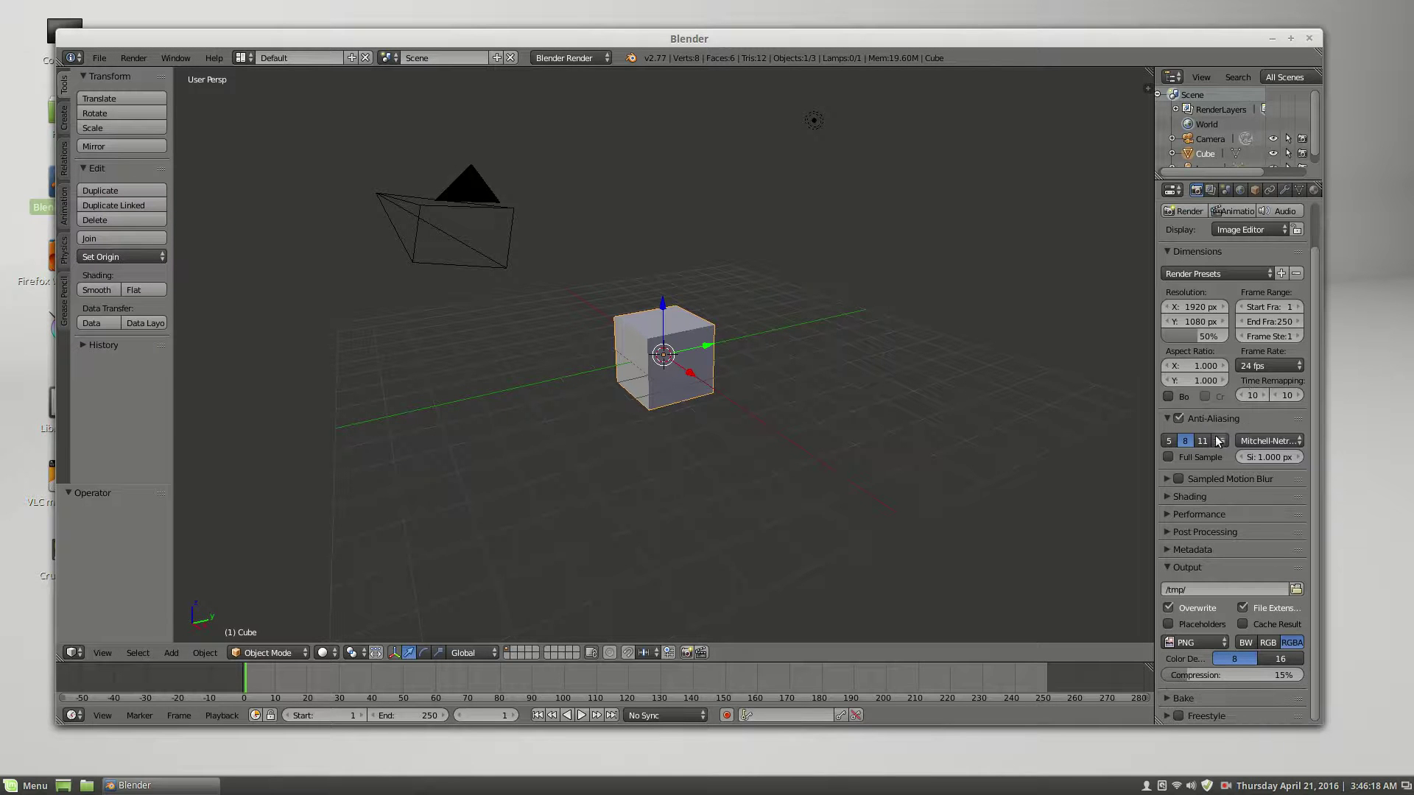
pyautogui.scroll(2, 1210, 455)
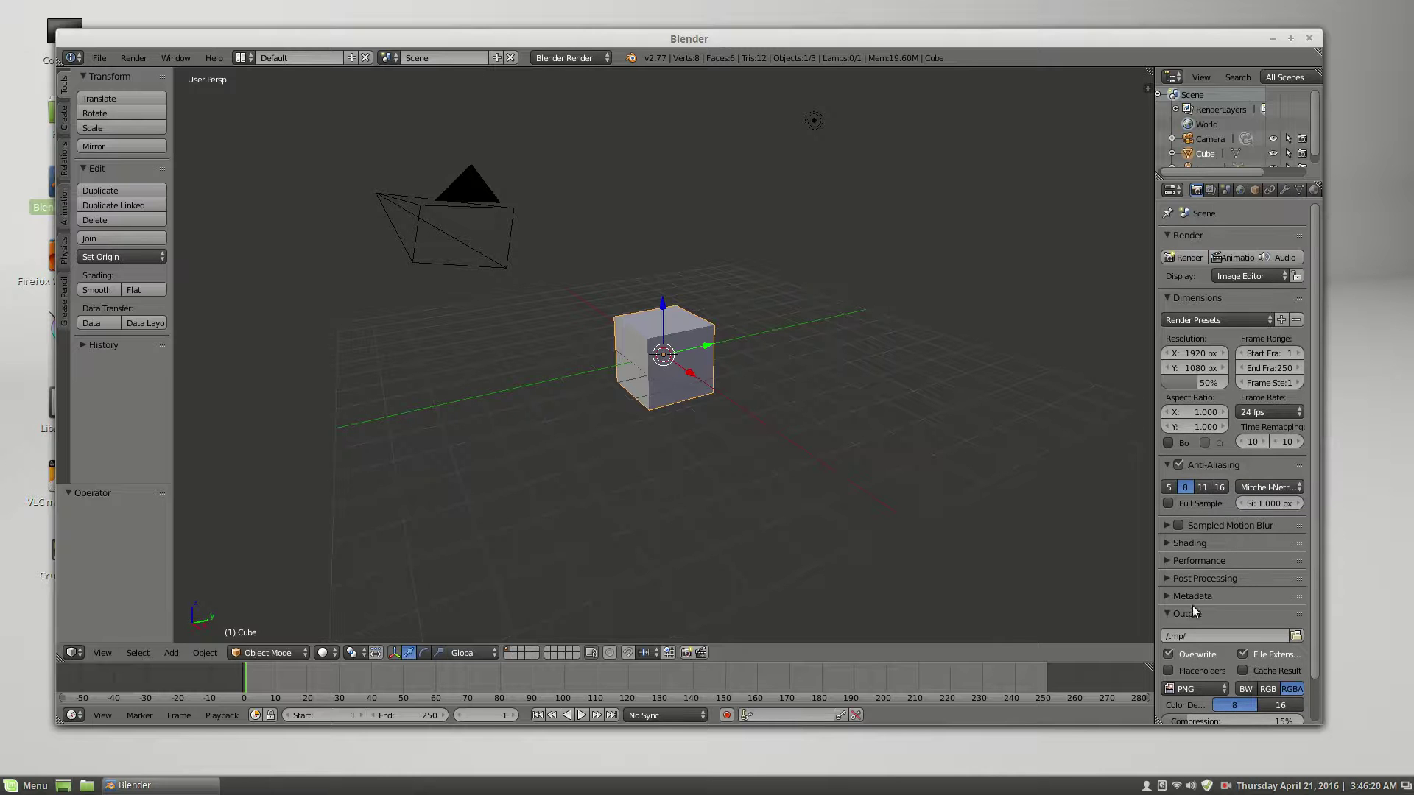
pyautogui.scroll(-2, 1215, 420)
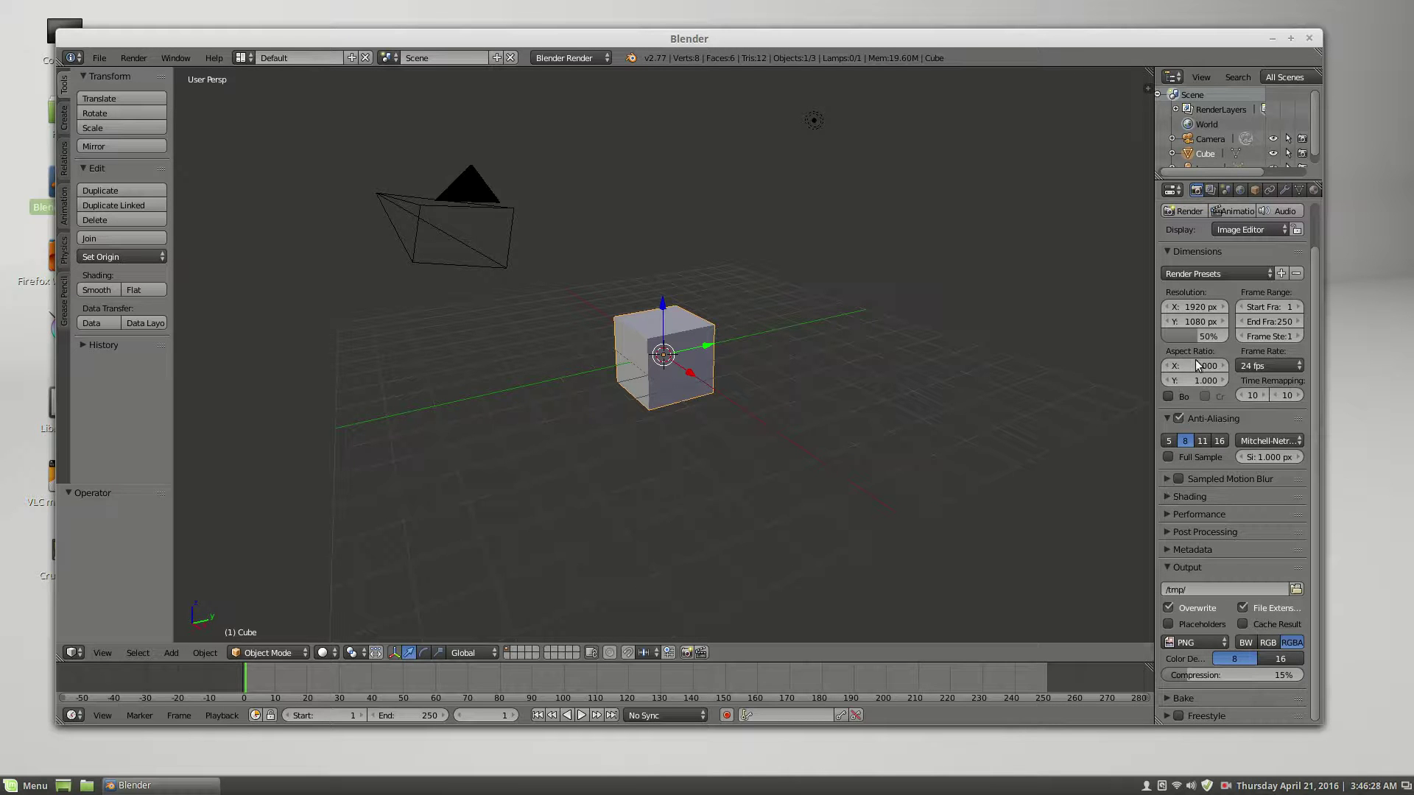
pyautogui.scroll(2, 1231, 442)
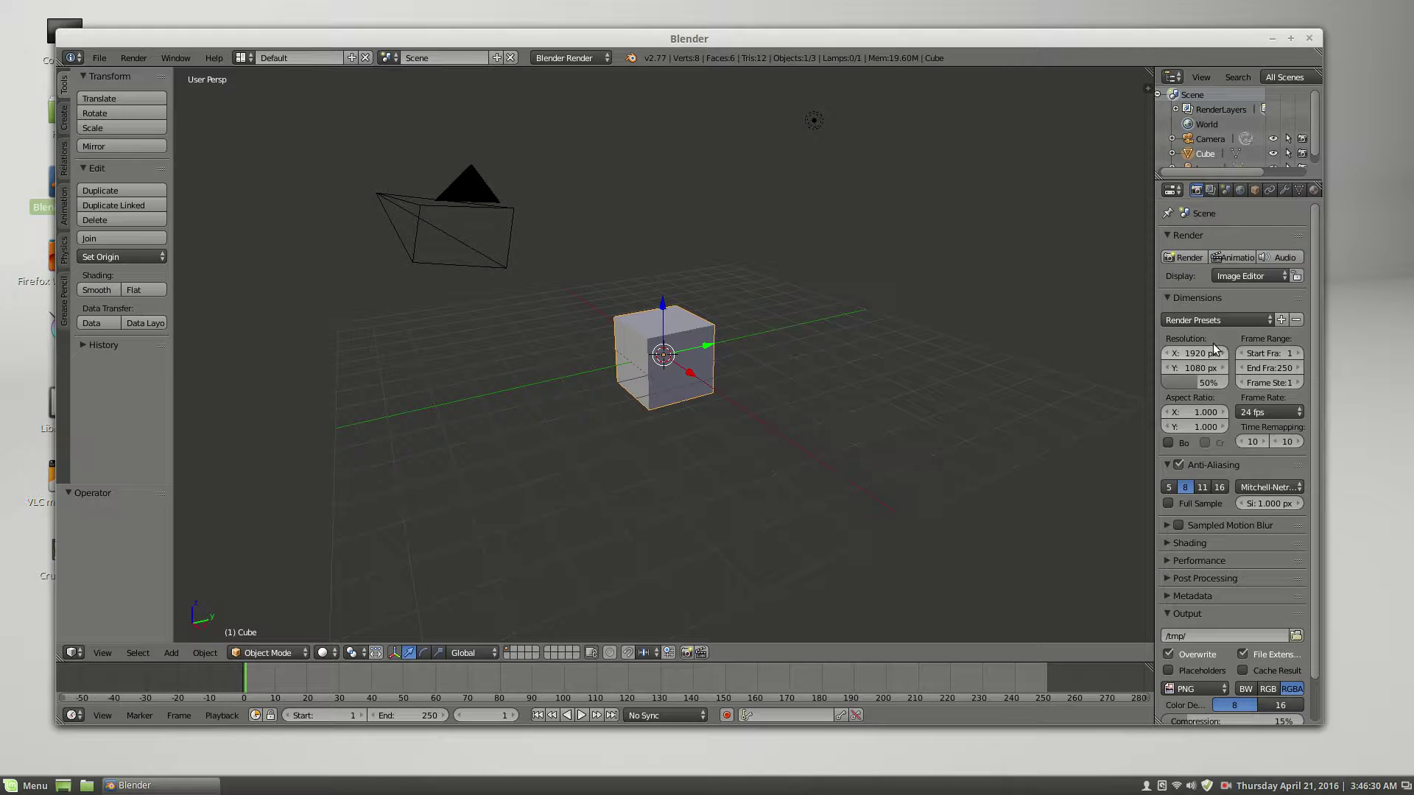
pyautogui.scroll(-2, 1213, 348)
pyautogui.scroll(2, 1218, 296)
pyautogui.click(1240, 190)
pyautogui.scroll(-2, 1265, 453)
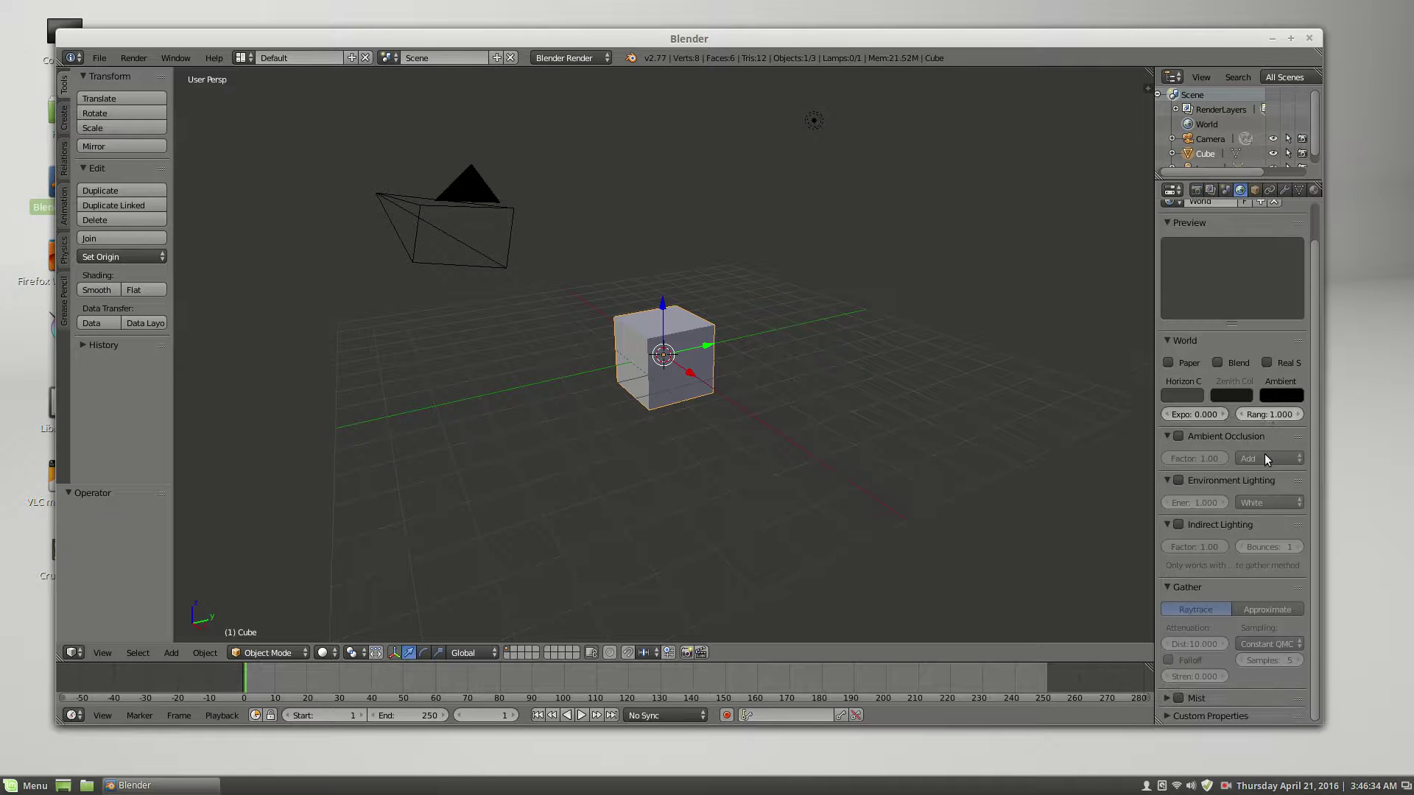
pyautogui.scroll(2, 1264, 454)
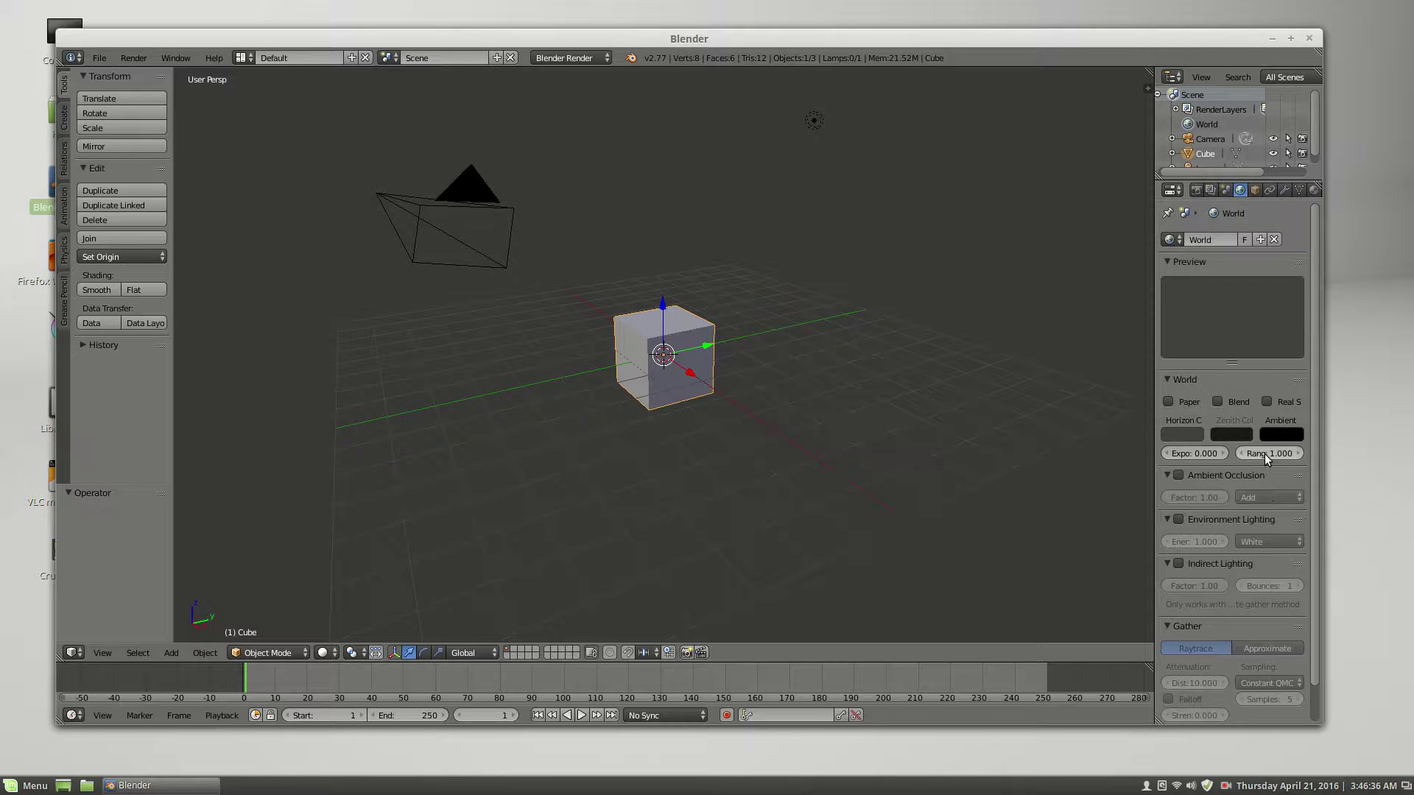
# Step: Expand the Performance and Shading render settings, and set the Shading Alpha mode to Transparent
pyautogui.click(1195, 190)
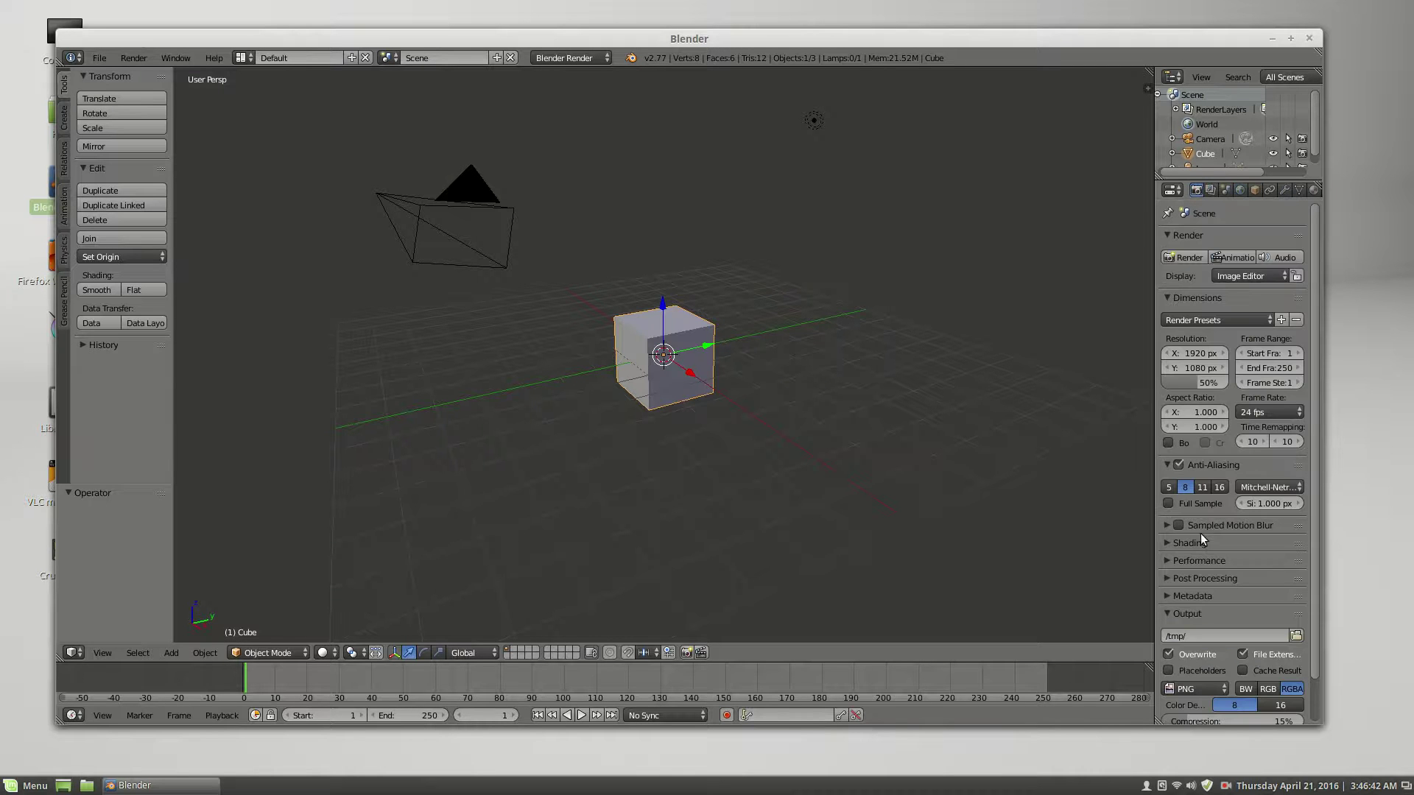
pyautogui.click(1172, 560)
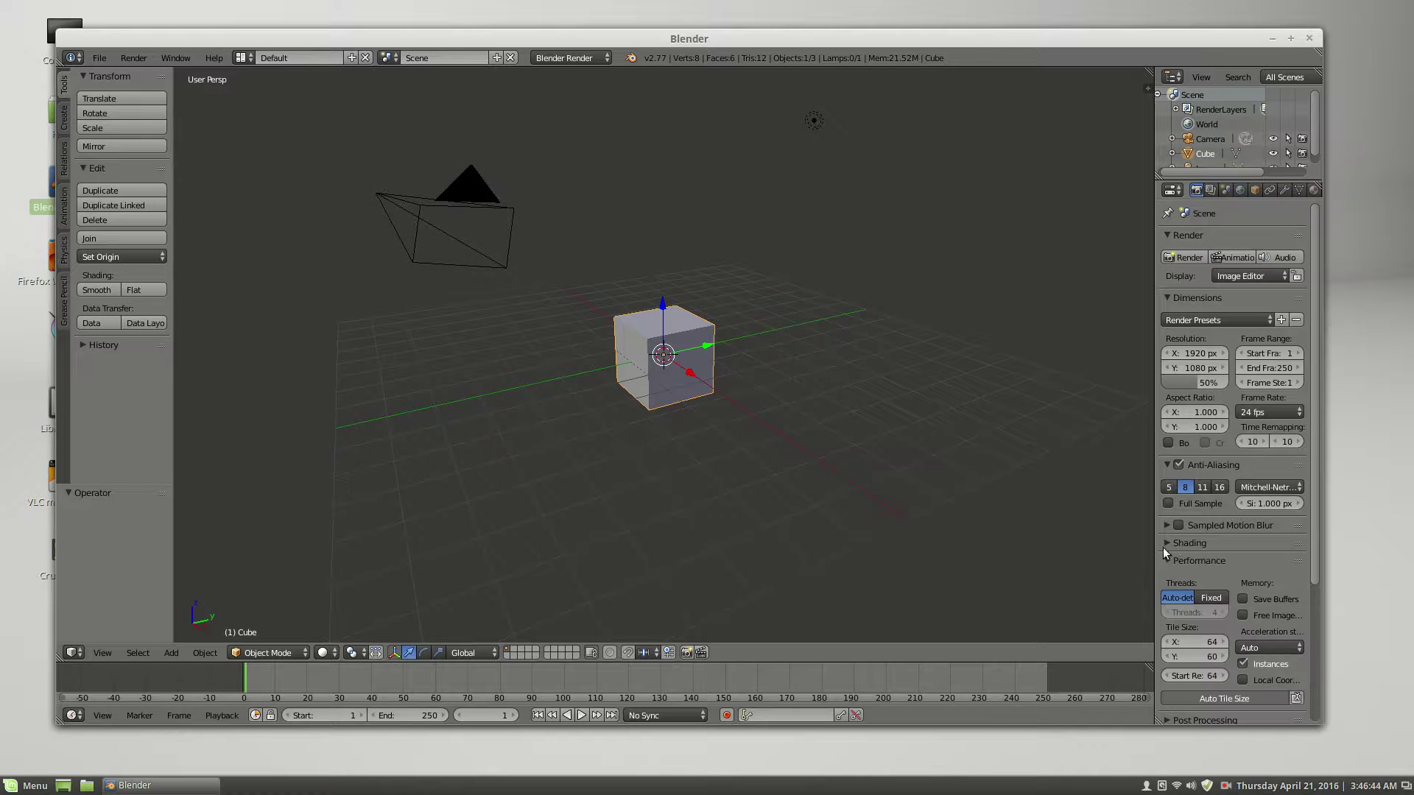
pyautogui.scroll(-2, 1199, 572)
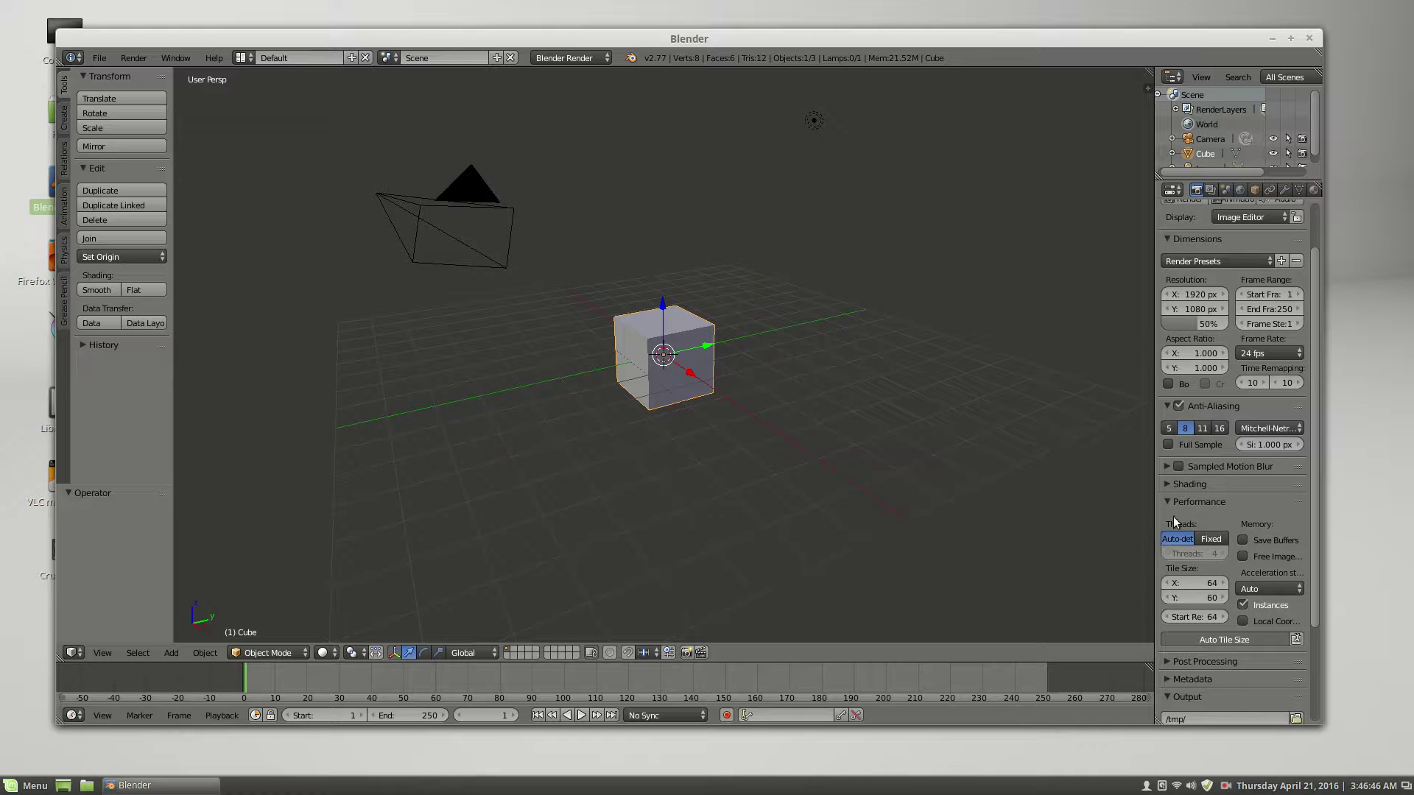
pyautogui.click(1165, 486)
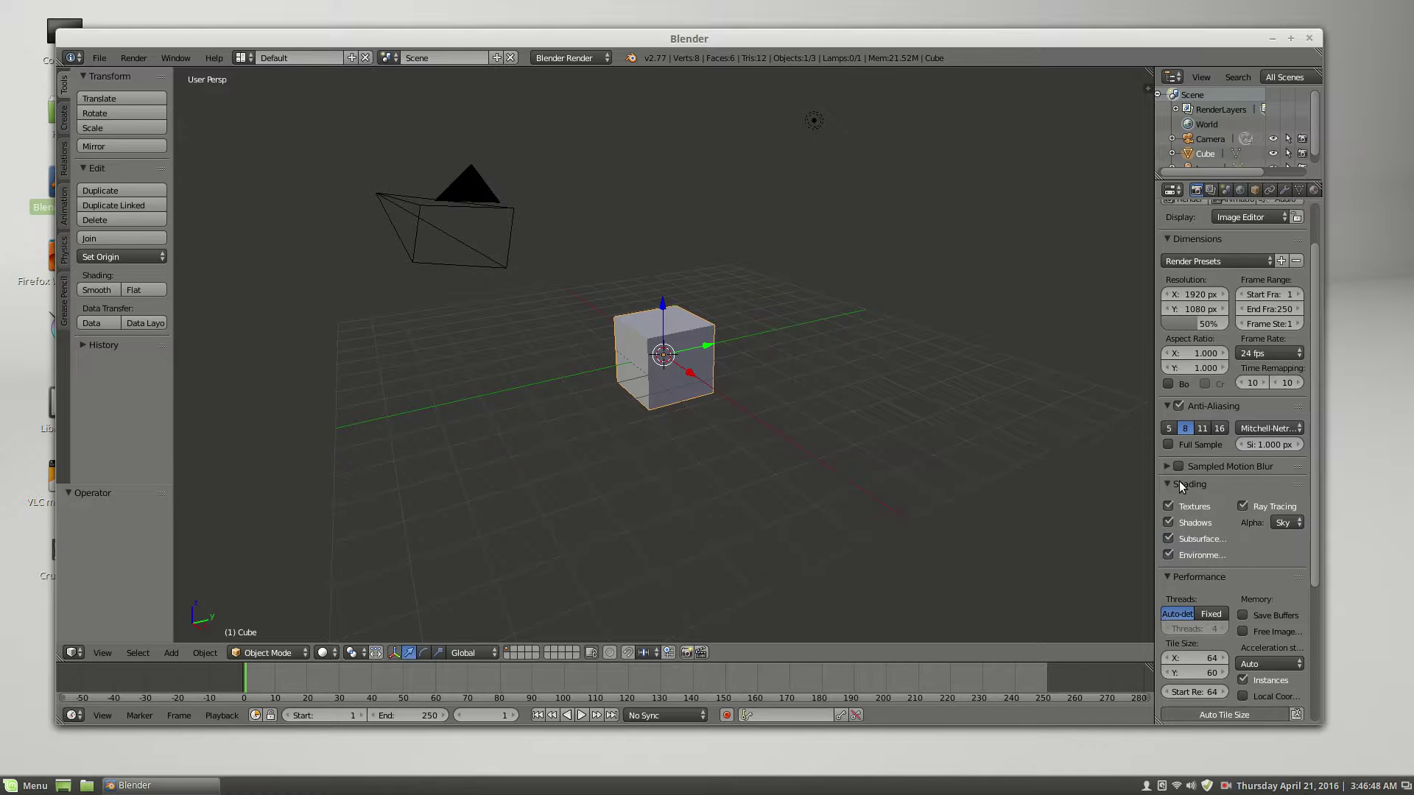
pyautogui.click(1283, 522)
pyautogui.click(1265, 488)
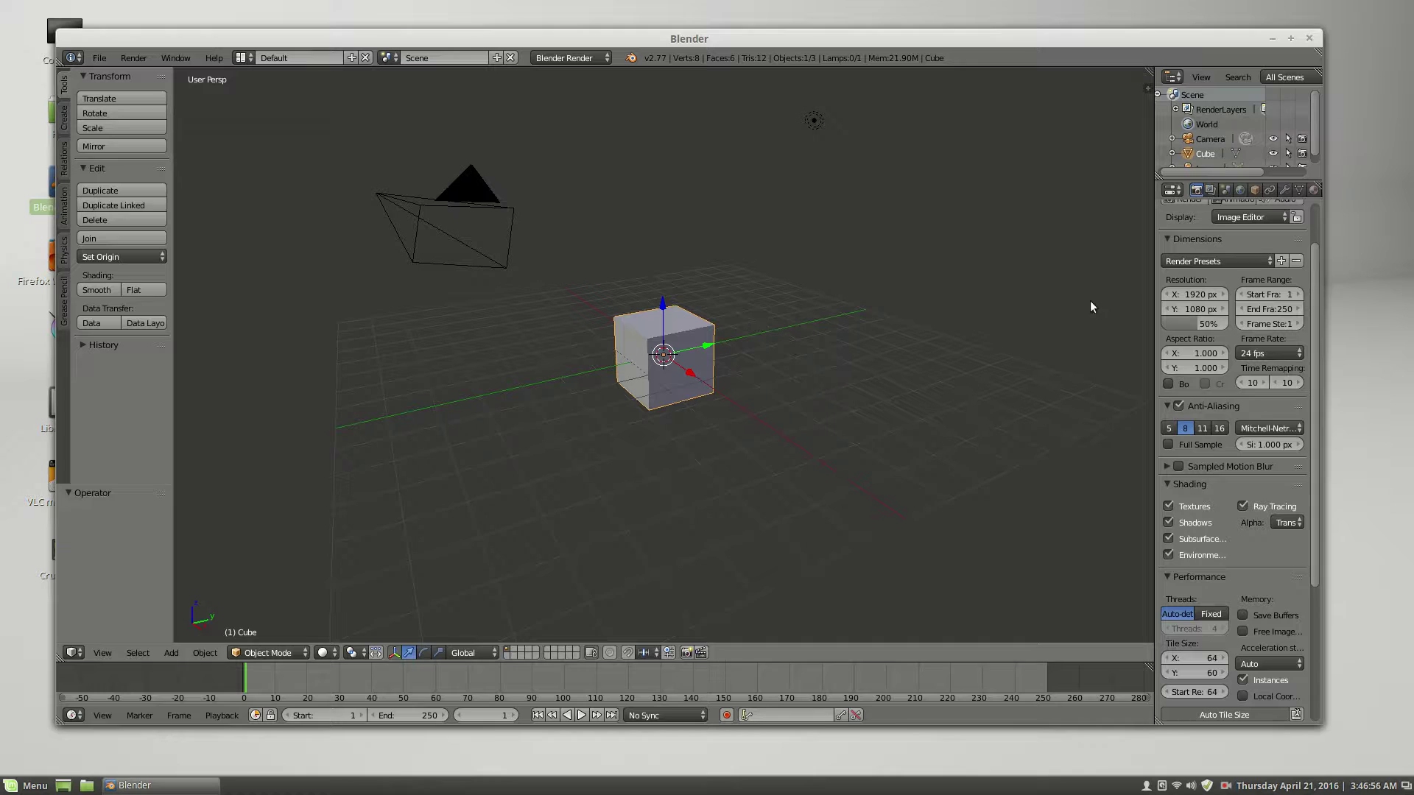
# Step: Review the render settings from Dimensions to Output, including the Alpha mode and the PNG RGBA output format
pyautogui.scroll(2, 1244, 467)
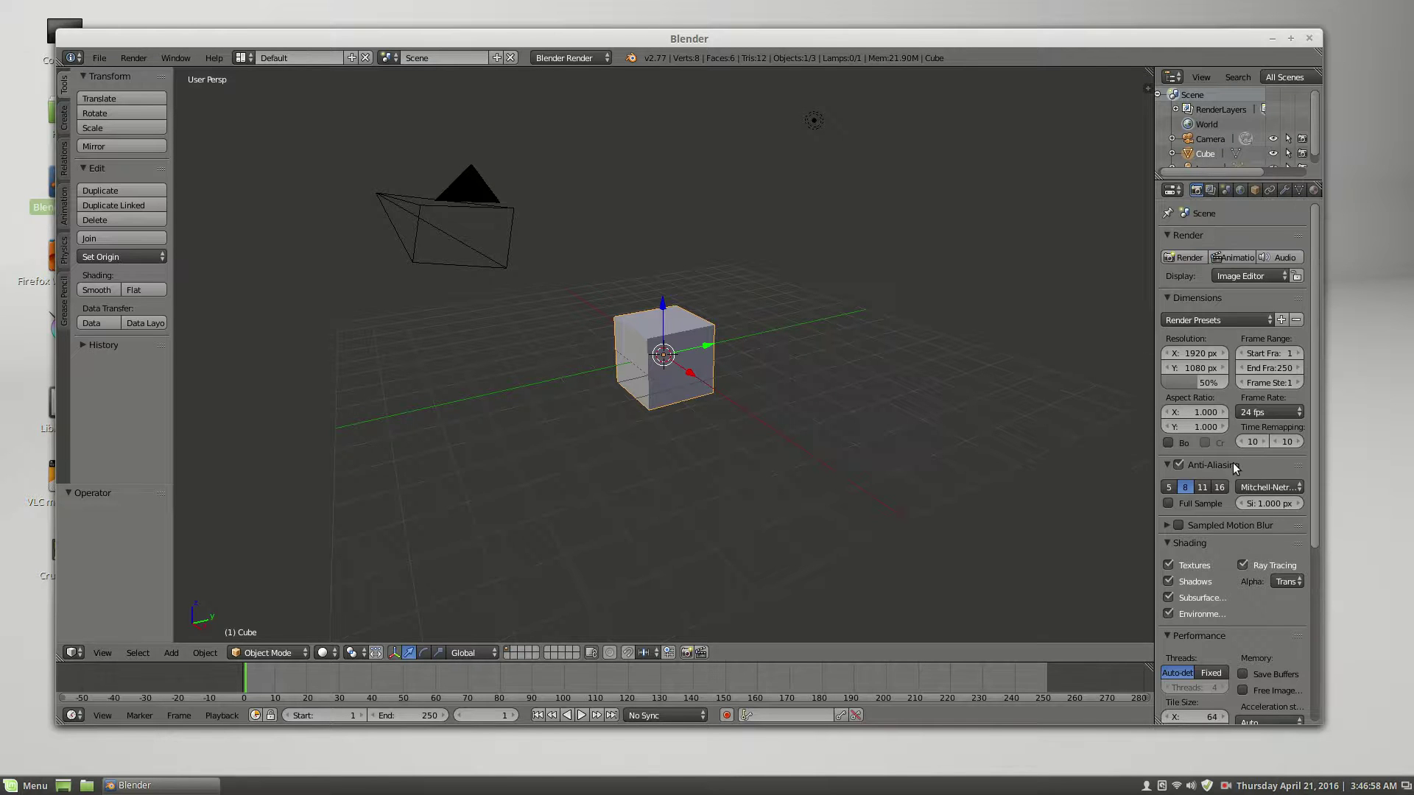
pyautogui.scroll(-7, 1225, 537)
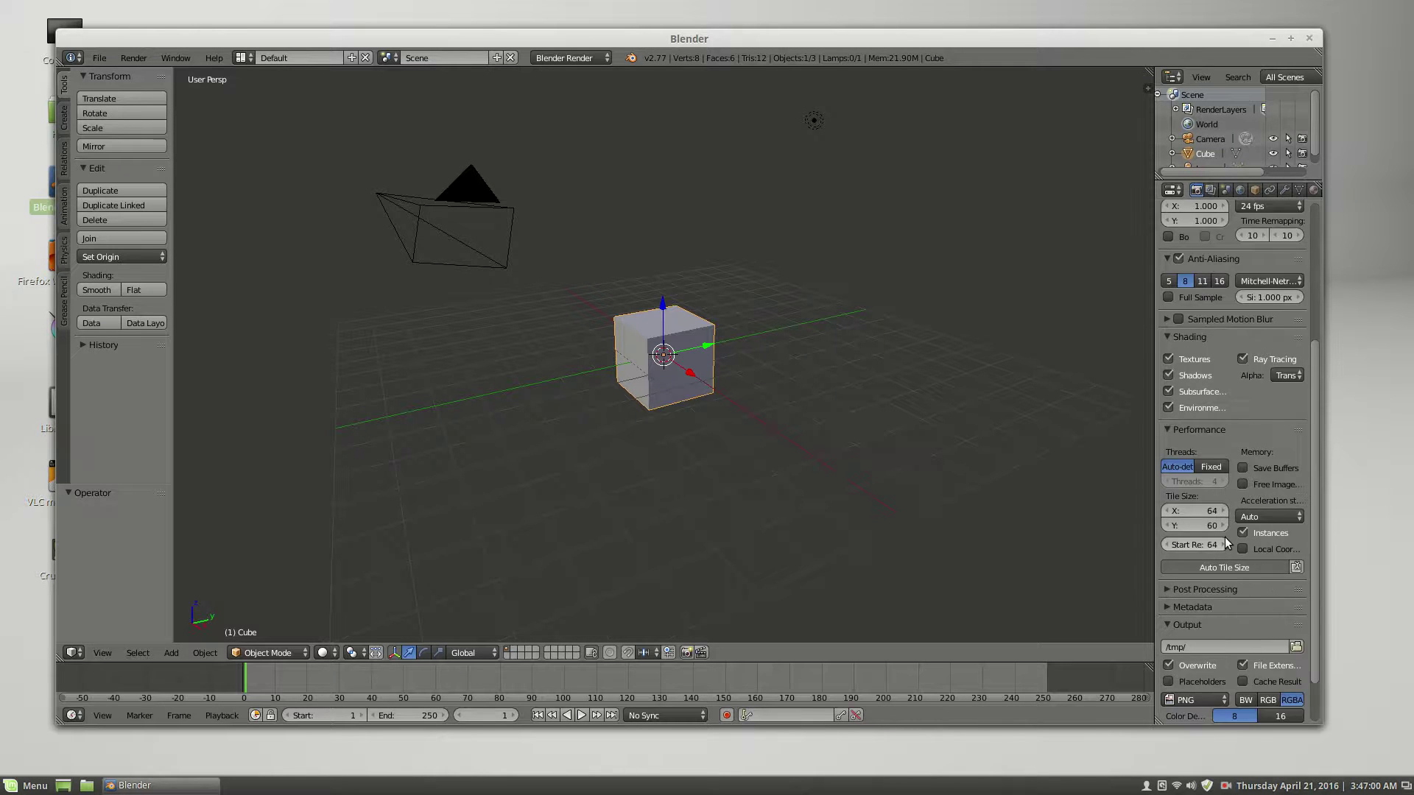
pyautogui.scroll(8, 1225, 537)
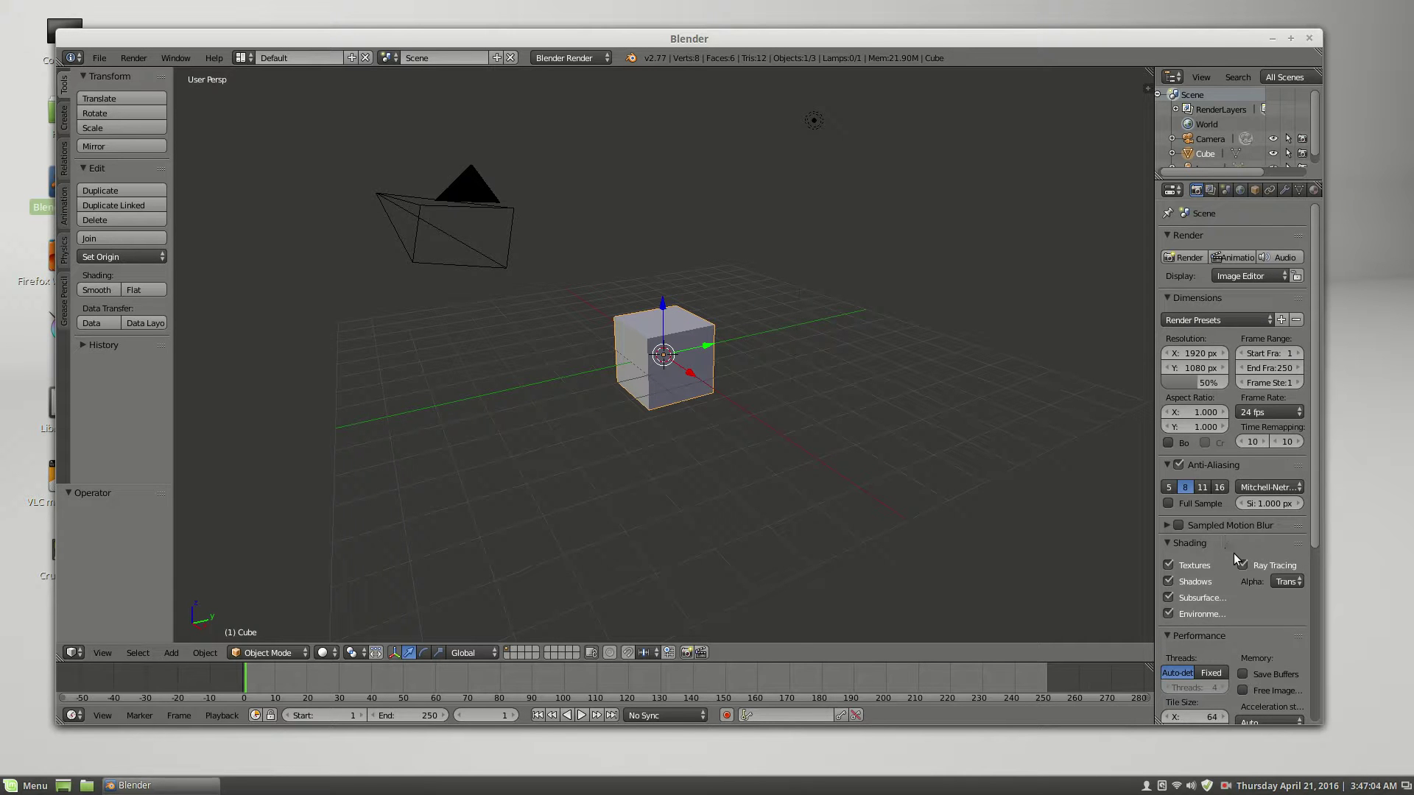
pyautogui.scroll(-8, 1234, 553)
pyautogui.scroll(-1, 1234, 553)
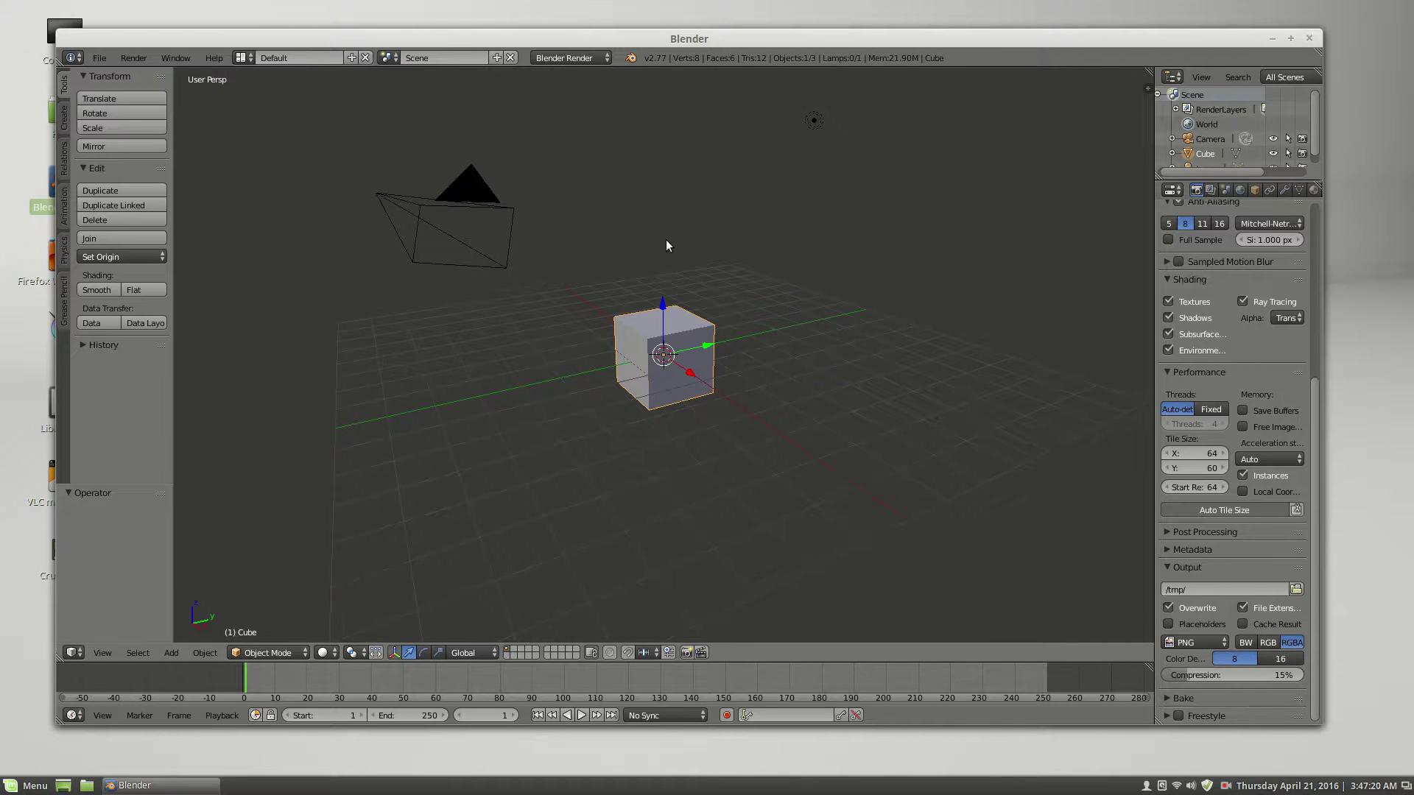
# Step: Render the cube scene with the Transparent alpha setting applied
pyautogui.scroll(8, 1225, 232)
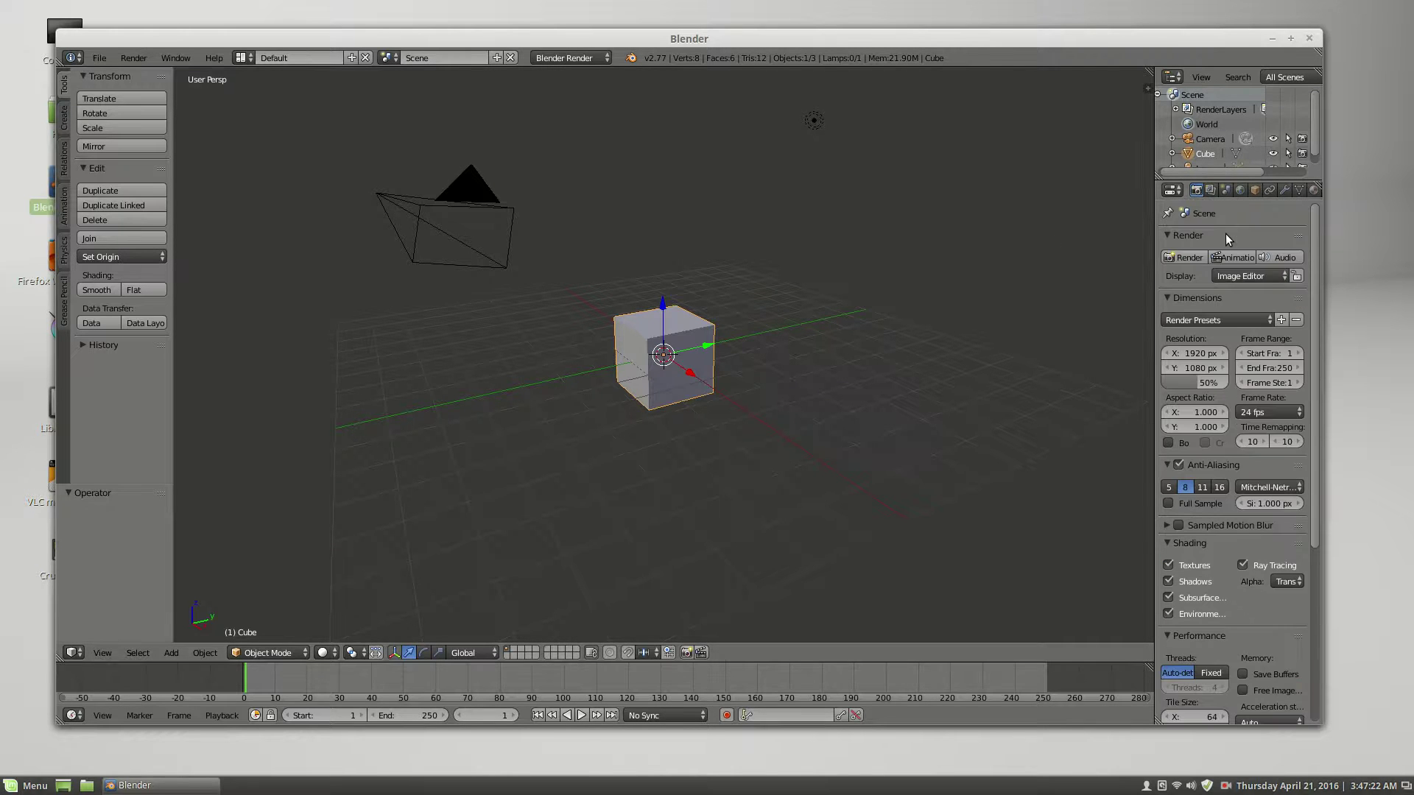
pyautogui.click(1182, 258)
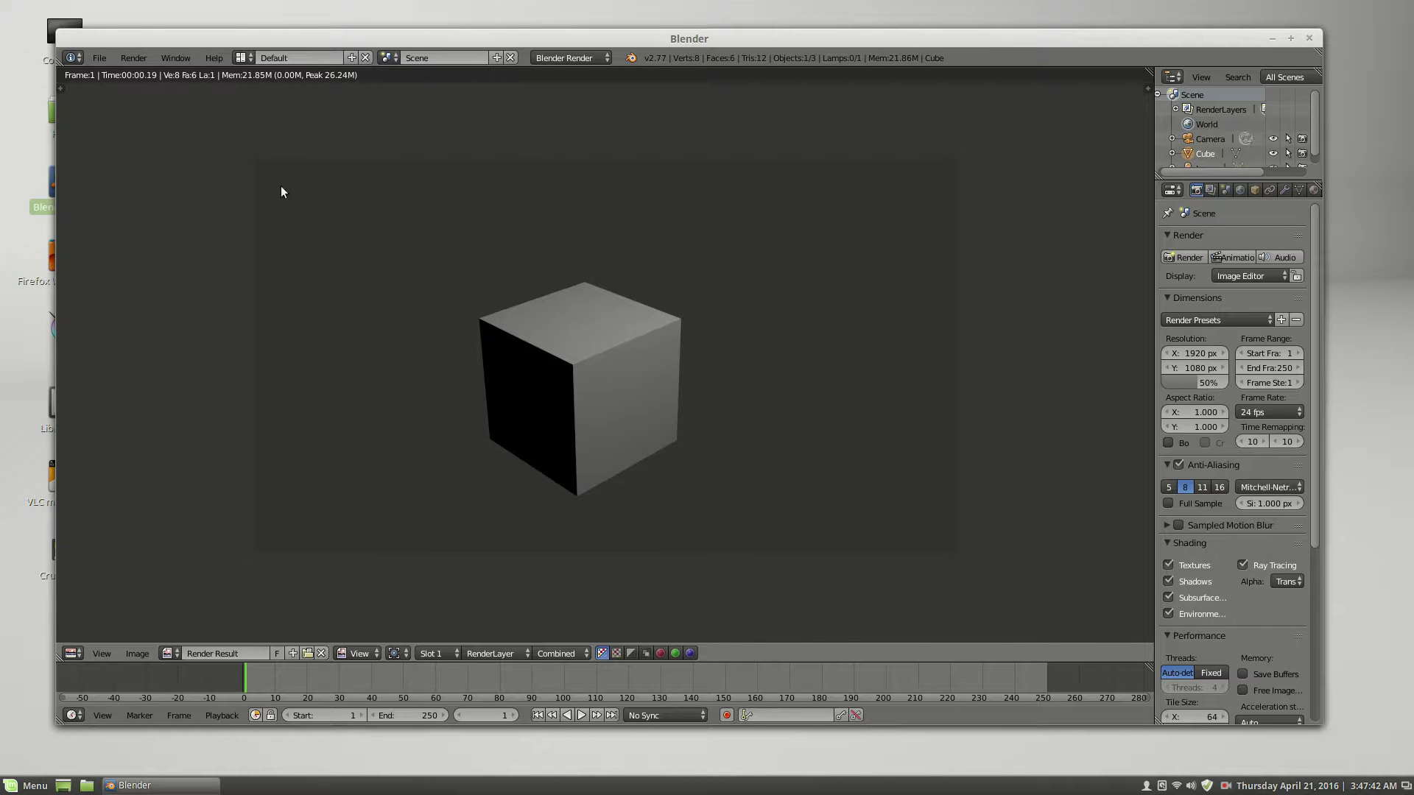
# Step: Switch to the Compositing layout, enable Use Nodes, and reposition the Render Layers node away from the Composite node
pyautogui.click(243, 58)
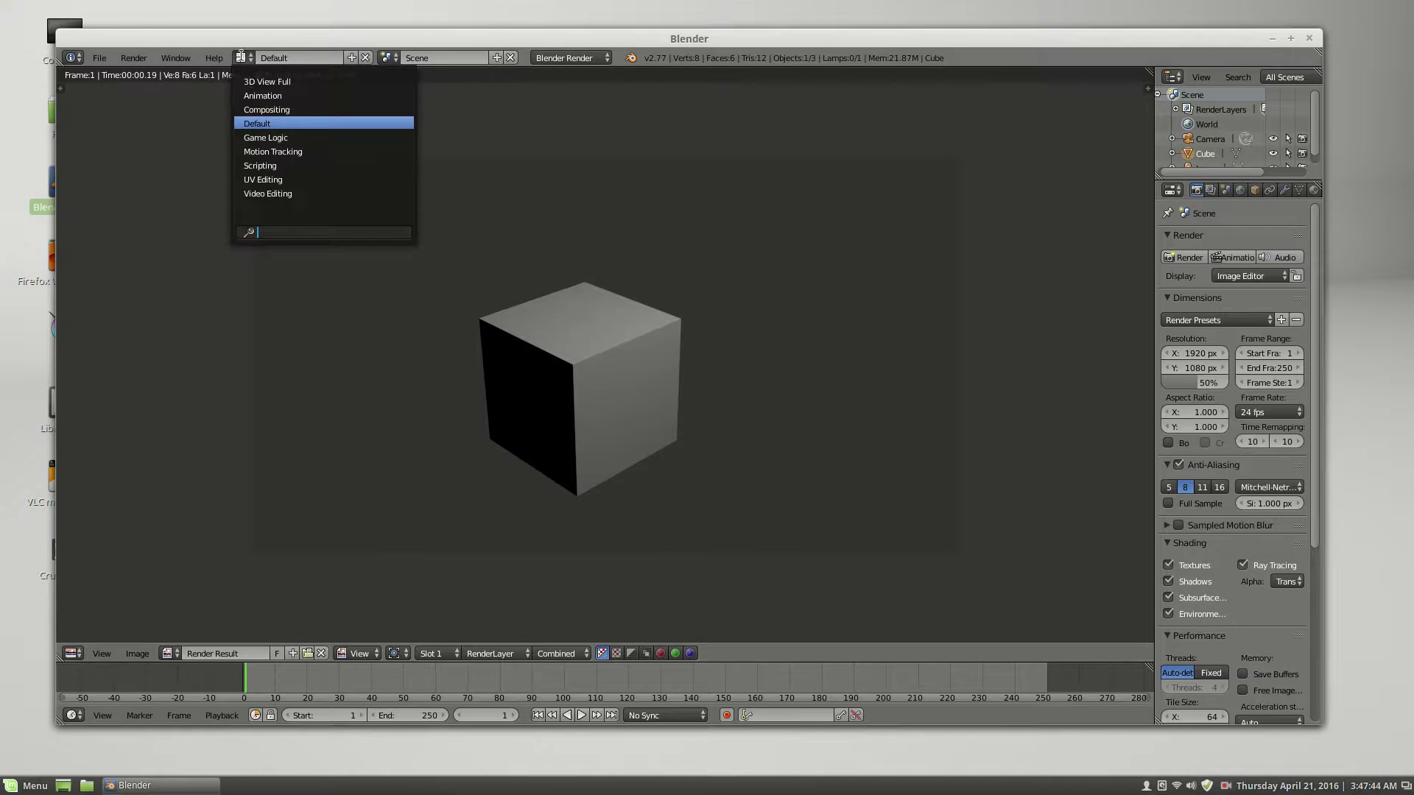
pyautogui.click(253, 109)
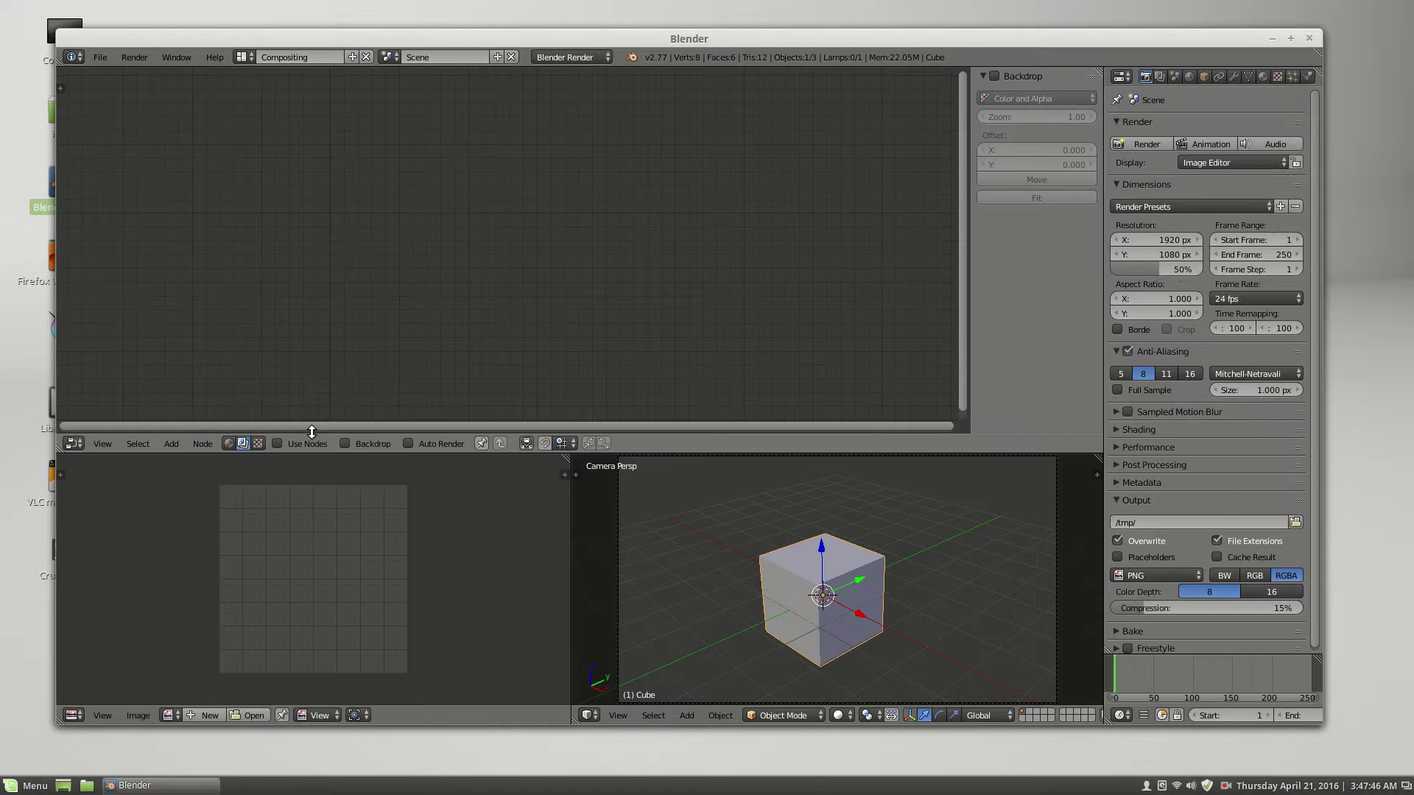
pyautogui.click(278, 444)
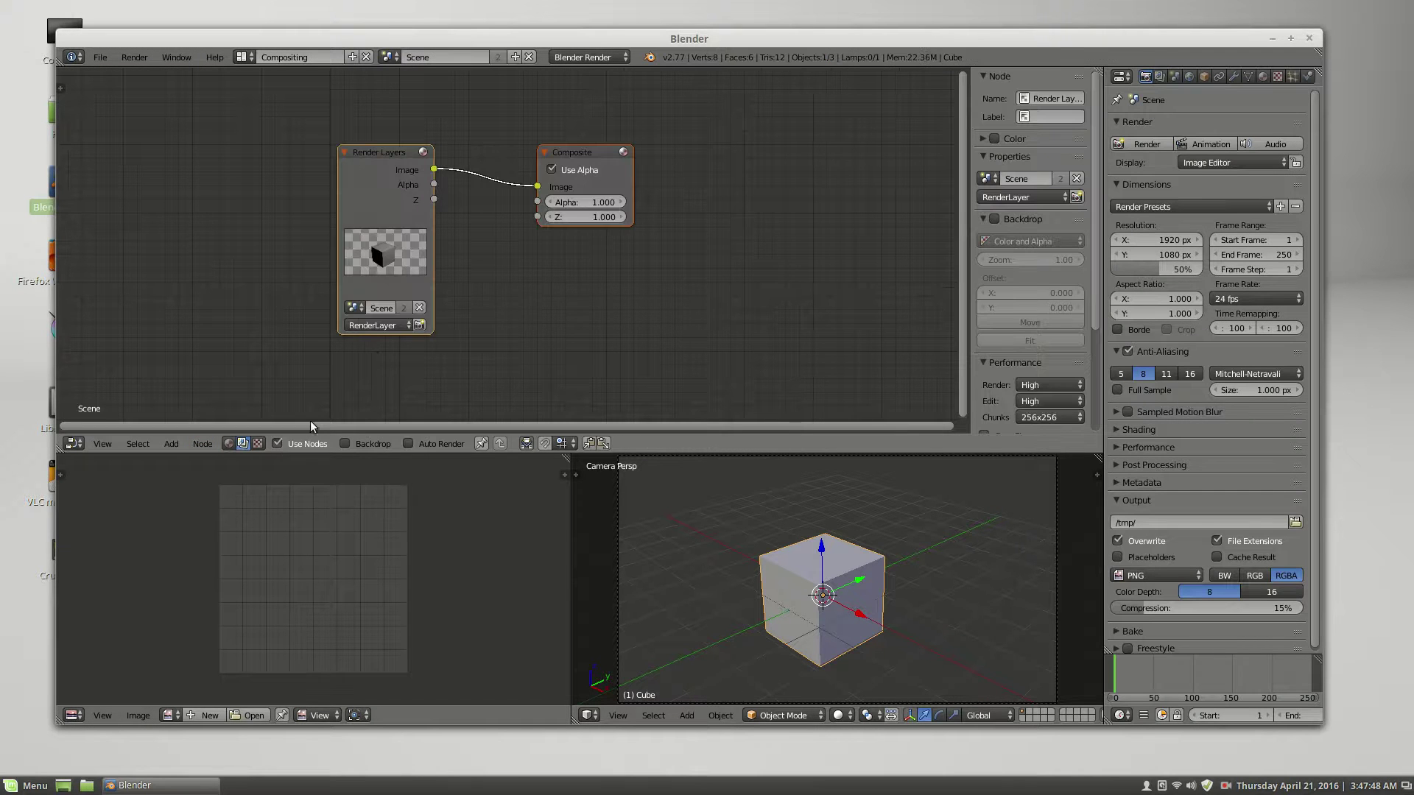
pyautogui.moveTo(365, 162); pyautogui.dragTo(359, 141)
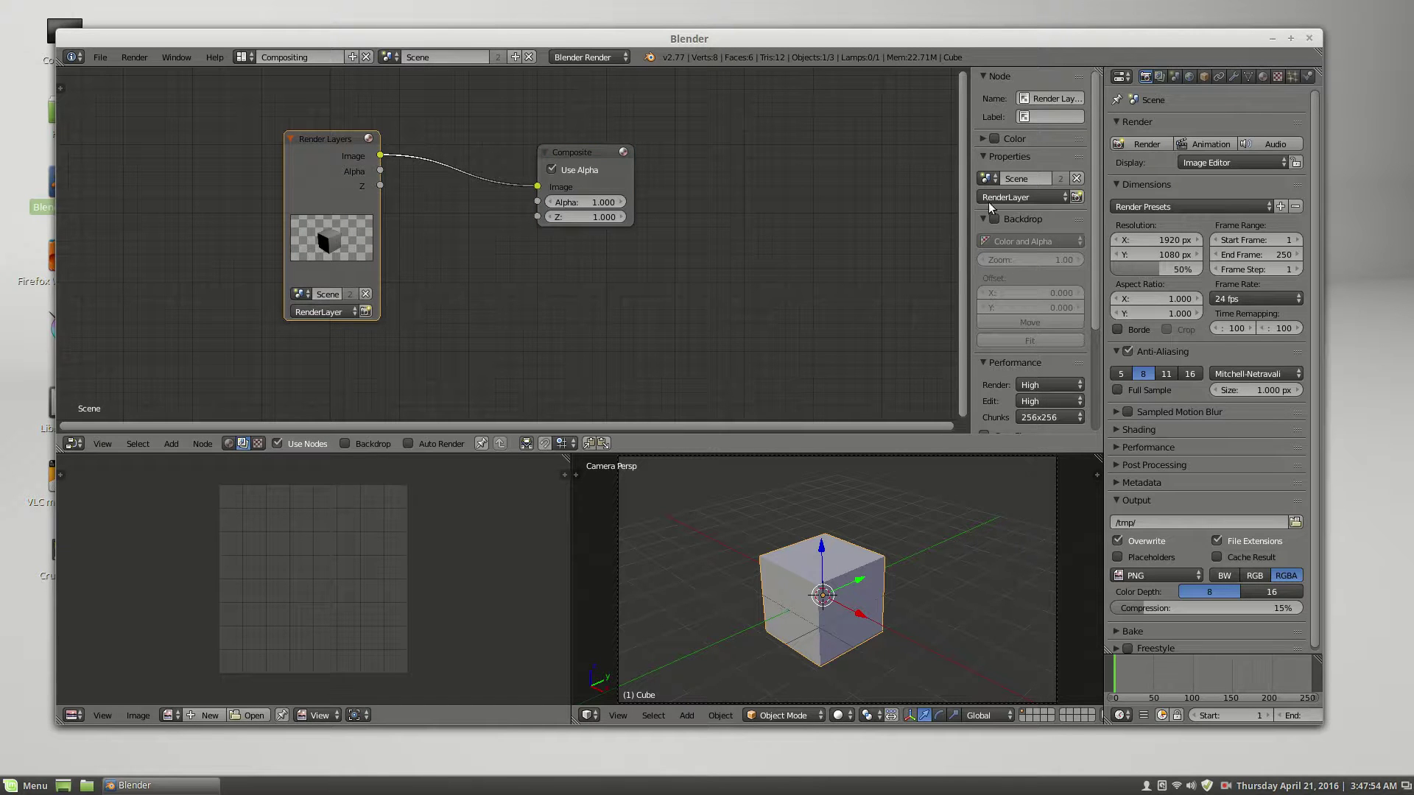
pyautogui.click(242, 57)
pyautogui.click(246, 57)
pyautogui.moveTo(324, 250); pyautogui.dragTo(320, 262)
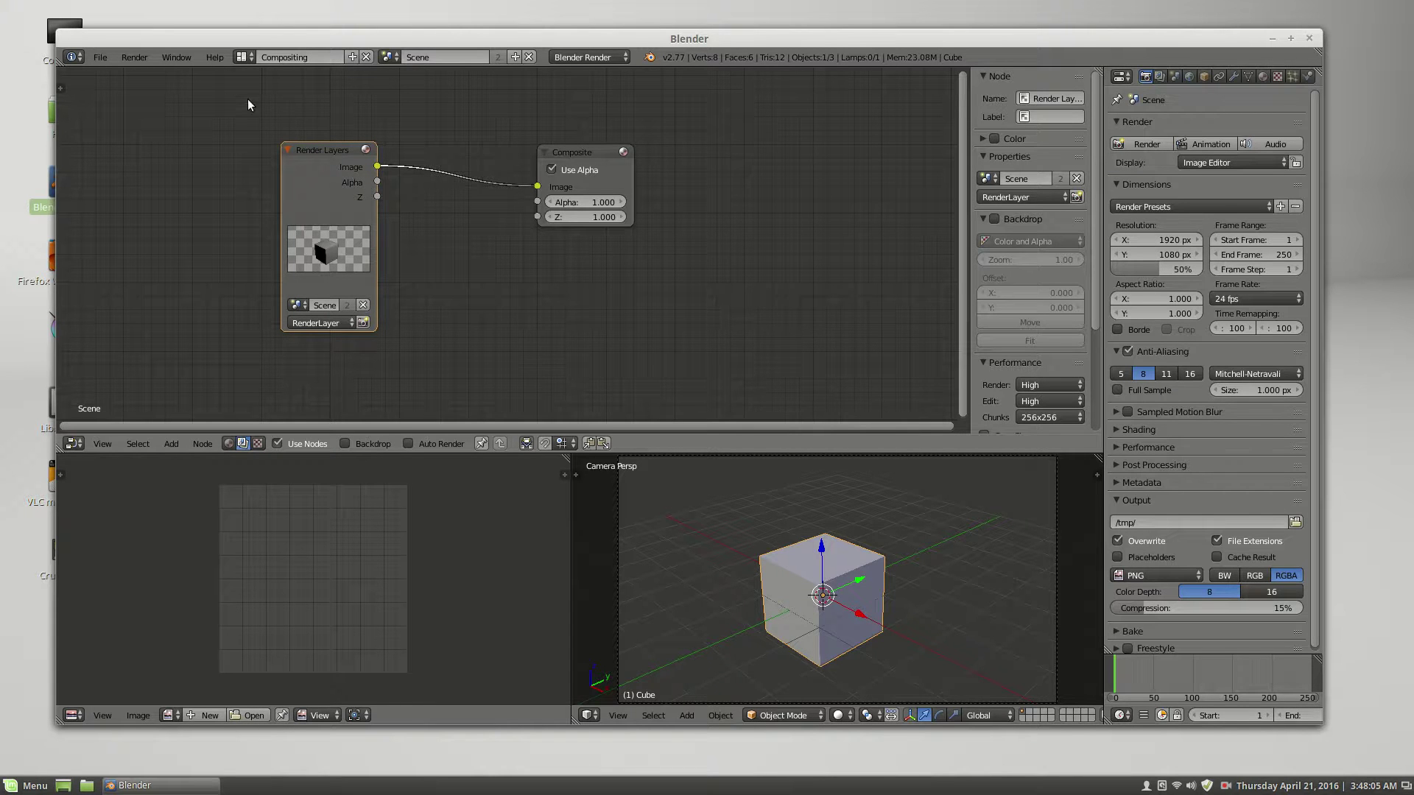
pyautogui.moveTo(317, 165); pyautogui.dragTo(324, 126)
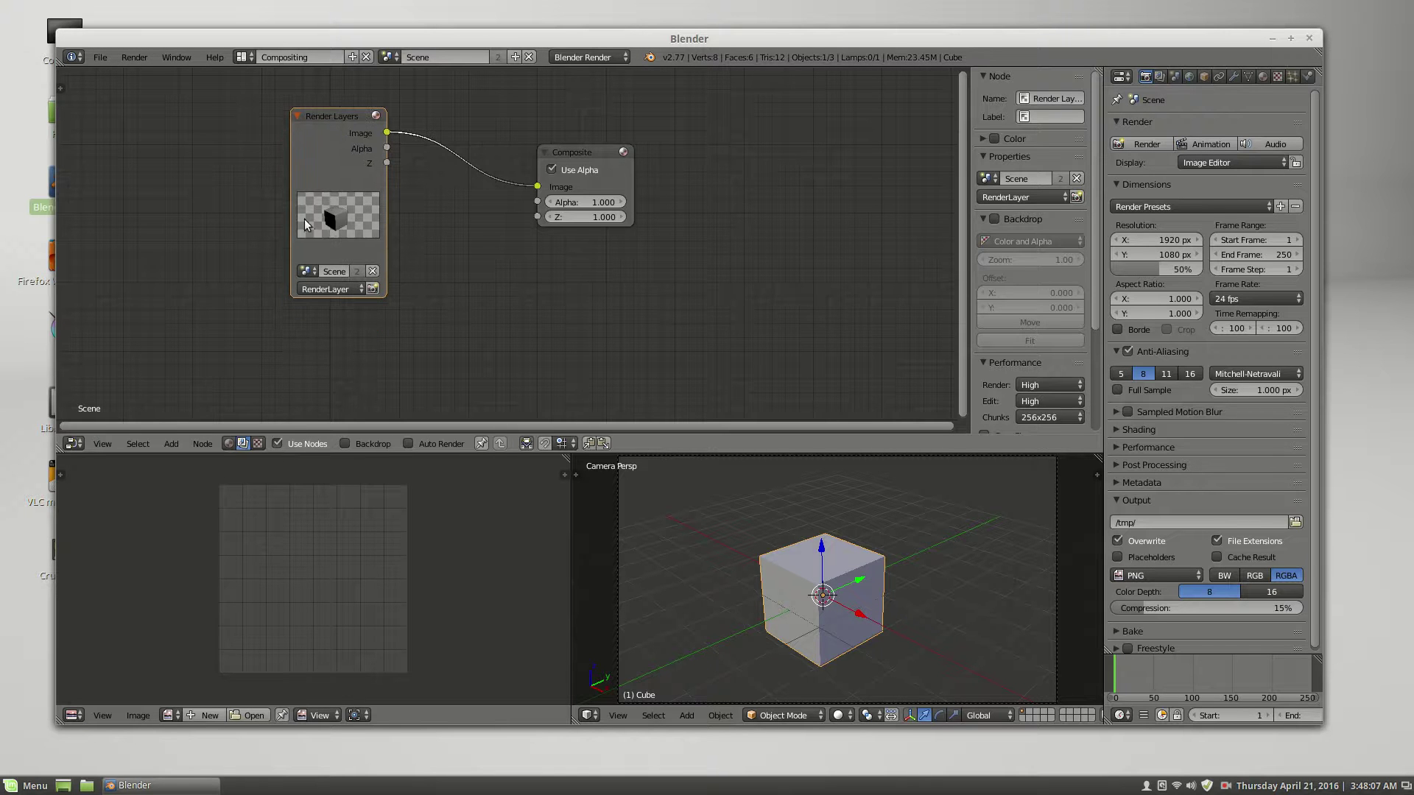
# Step: Return to the Default layout and check the render in Color, Alpha, and Color and Alpha display modes
pyautogui.click(246, 57)
pyautogui.click(255, 120)
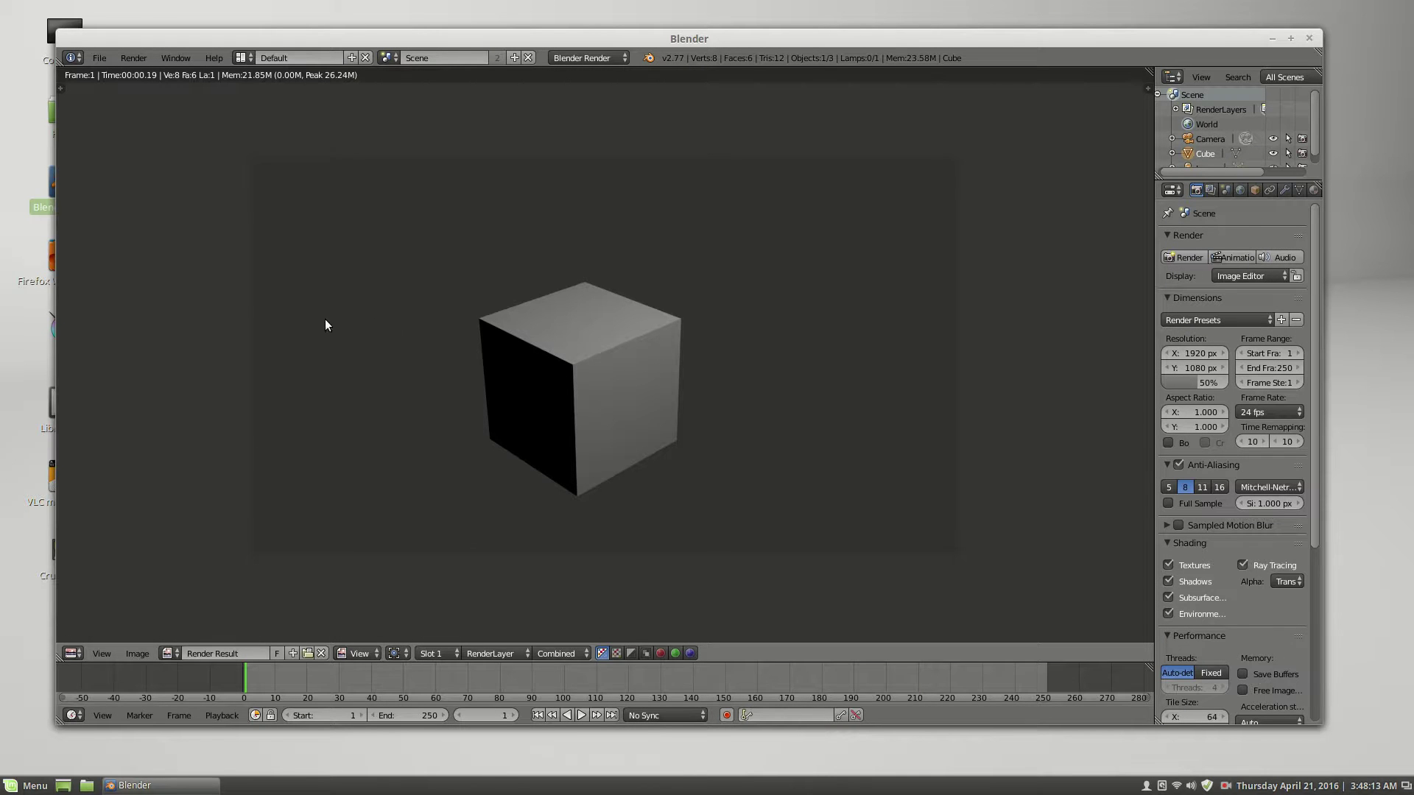
pyautogui.click(615, 653)
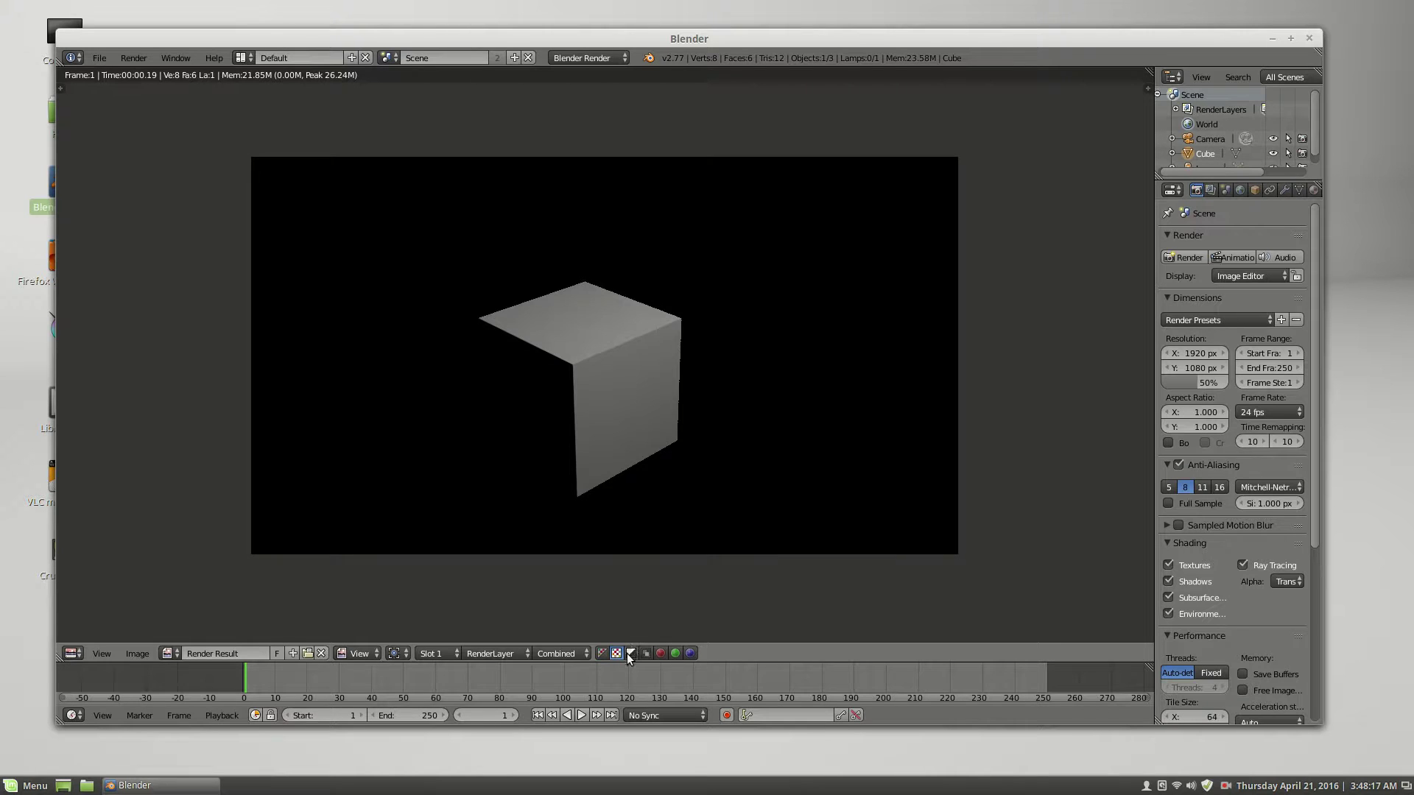
pyautogui.click(630, 653)
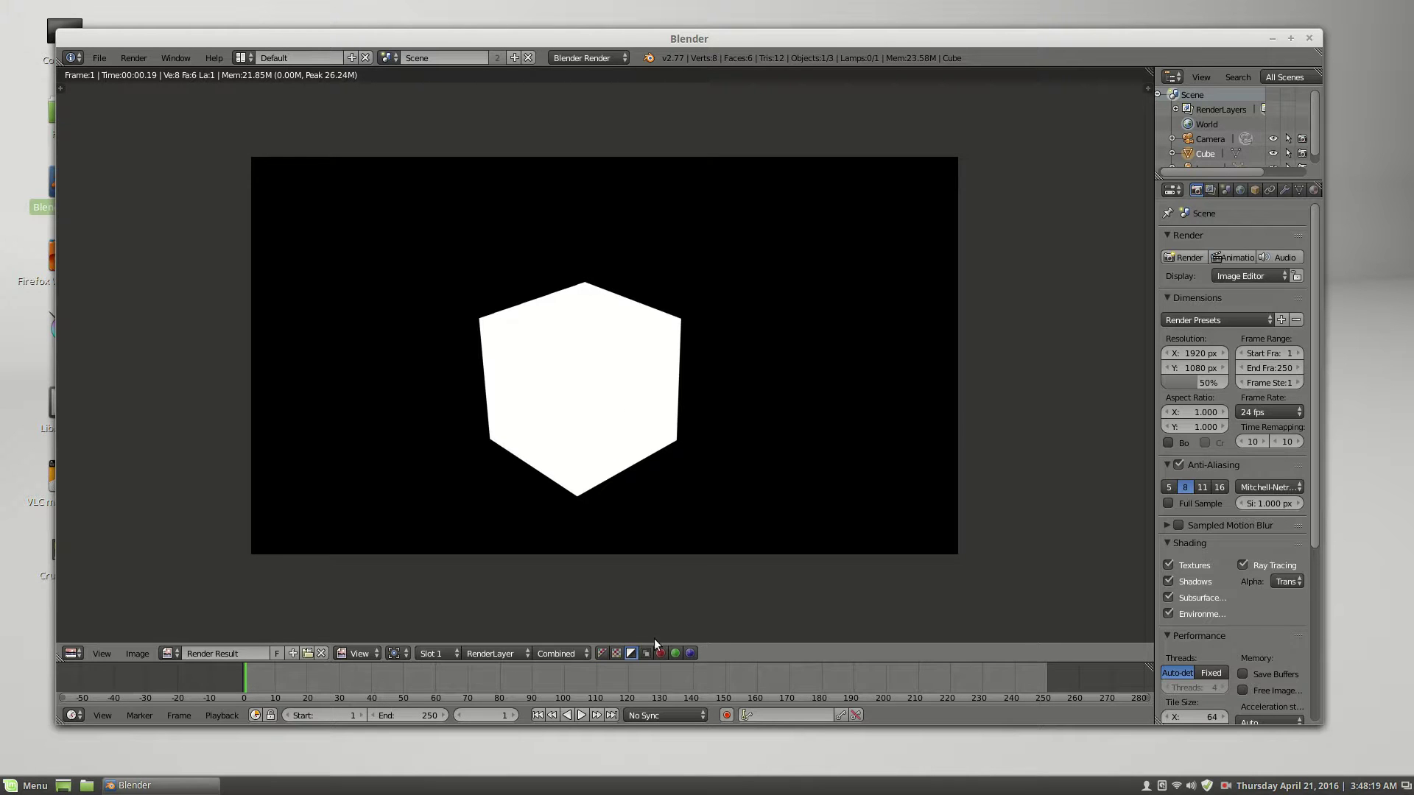
pyautogui.click(600, 654)
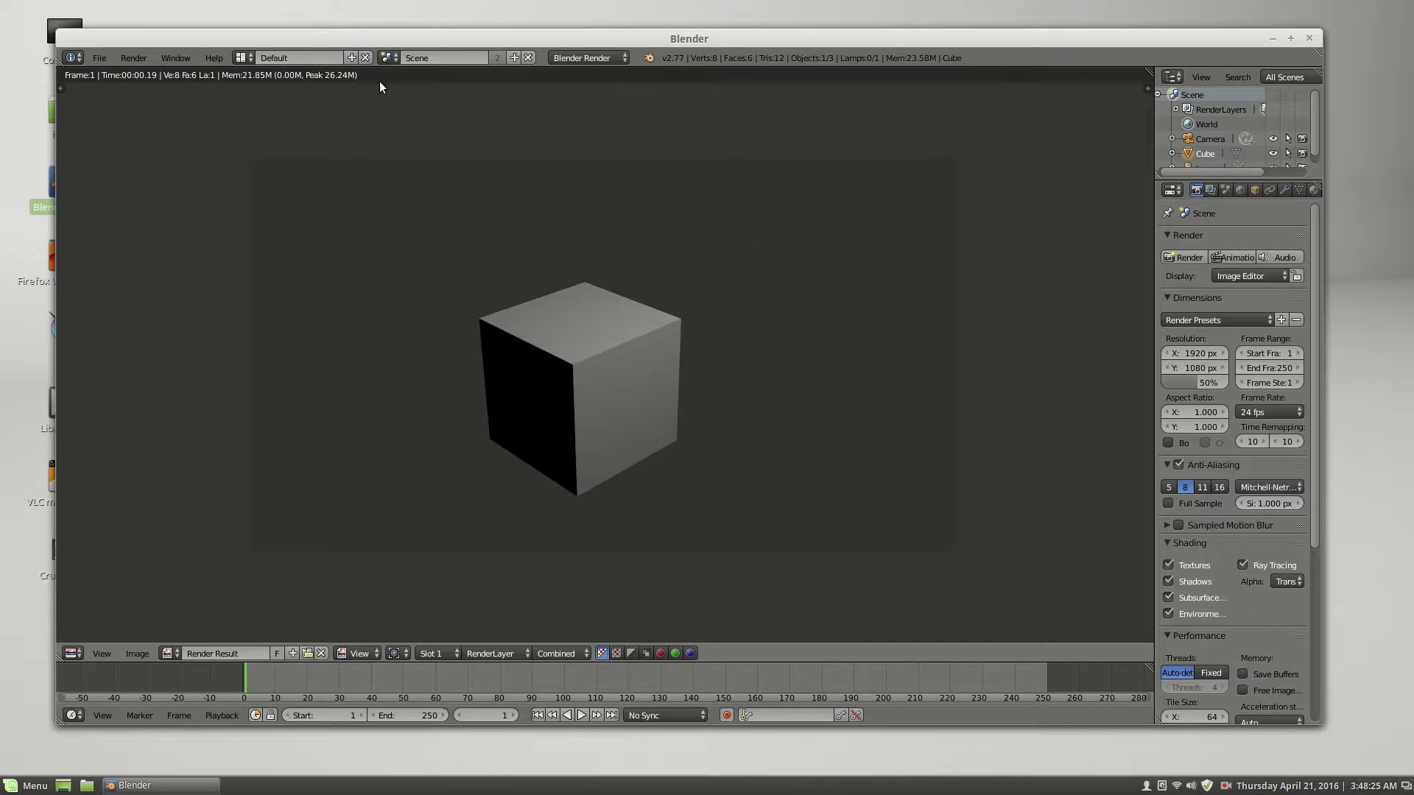
# Step: Switch the render engine to Cycles Render and enable Transparent in the Film settings
pyautogui.click(569, 56)
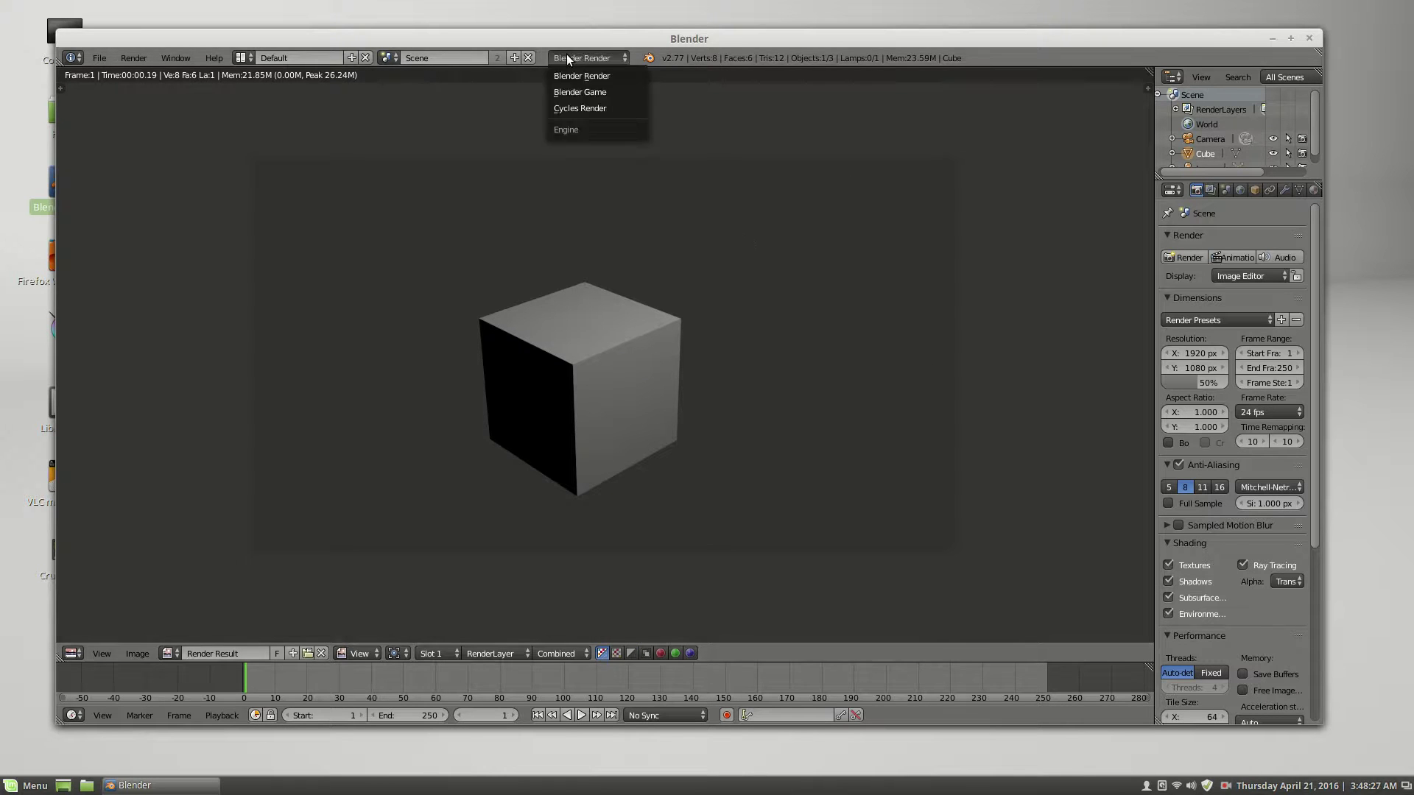
pyautogui.click(579, 108)
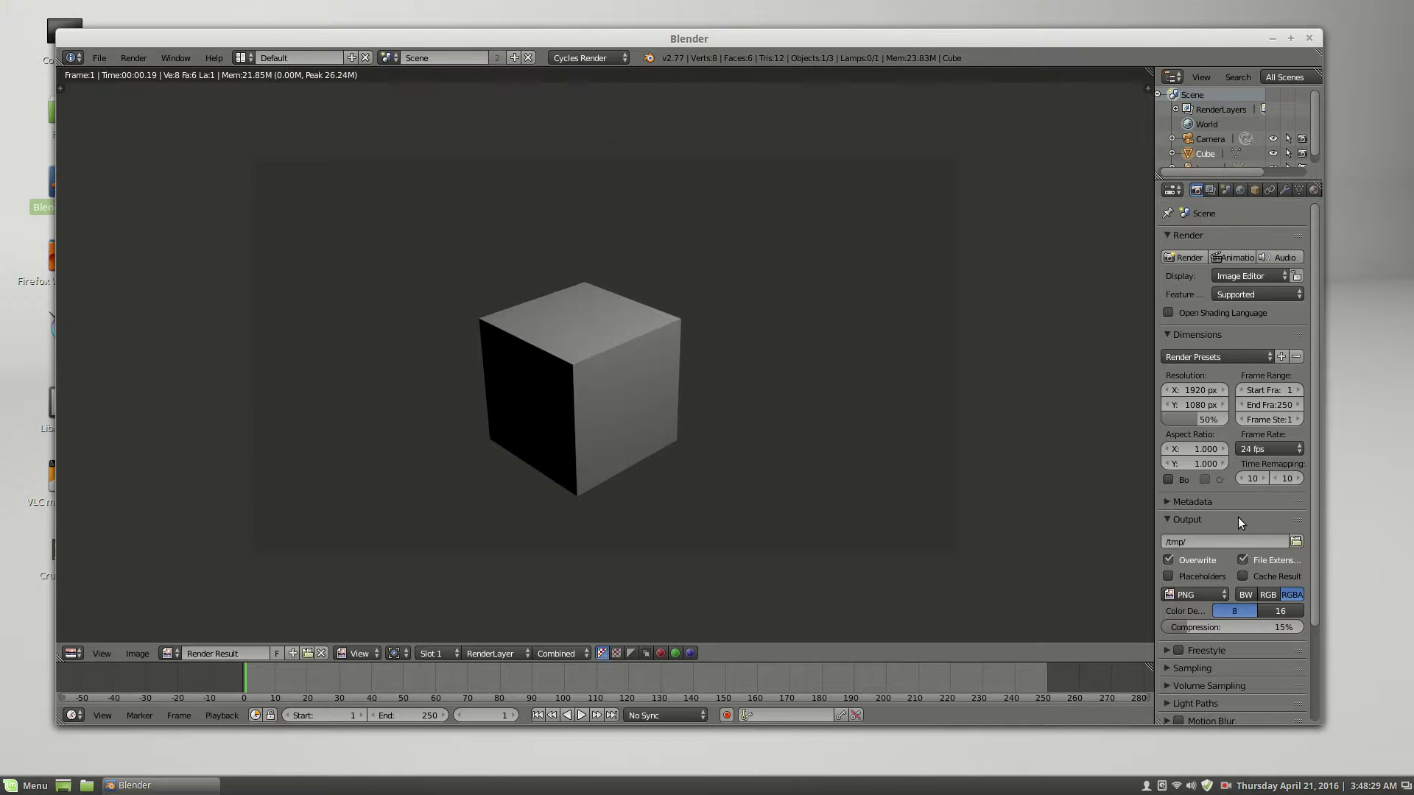
pyautogui.scroll(-3, 1239, 516)
pyautogui.scroll(3, 1238, 517)
pyautogui.scroll(-4, 1196, 405)
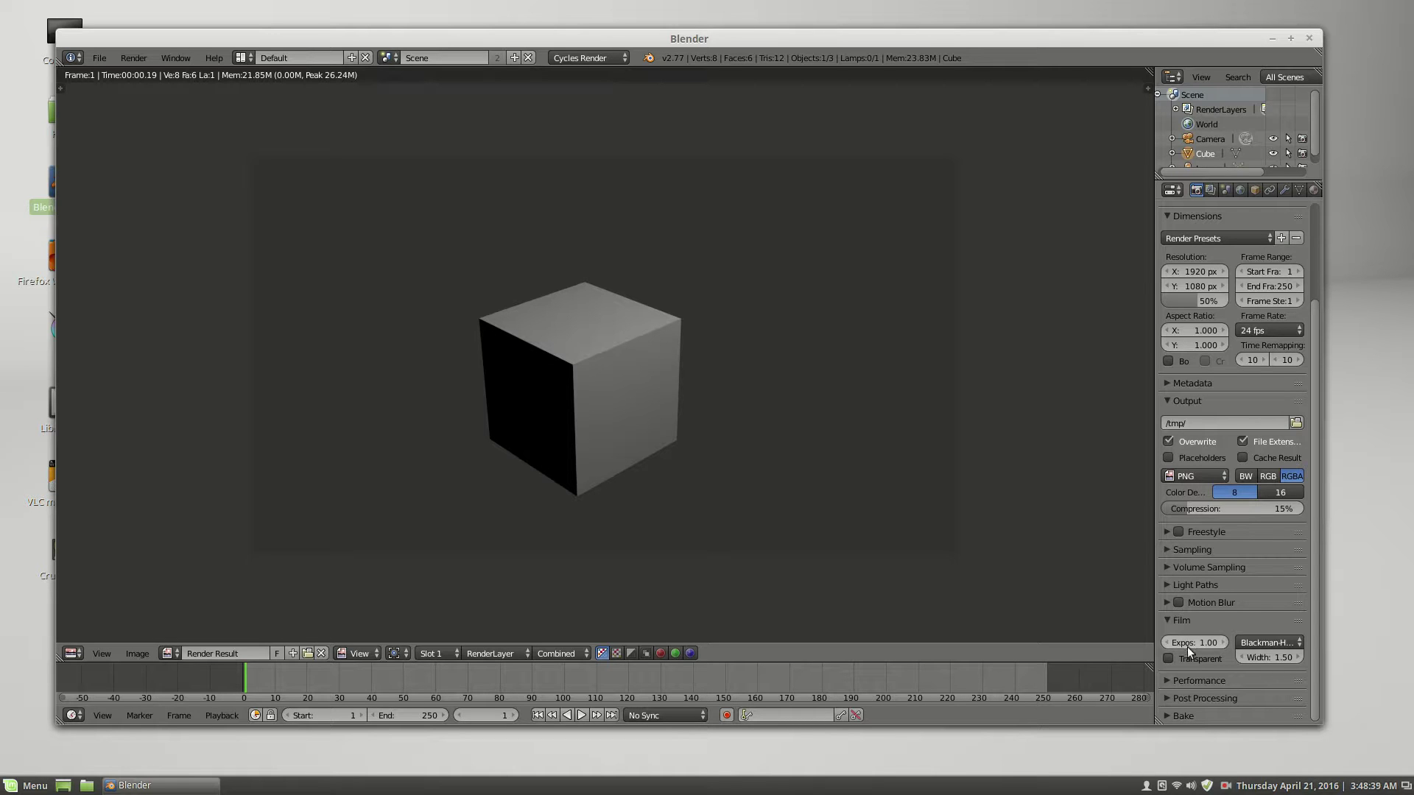
pyautogui.click(1169, 659)
# Step: Render the cube with Cycles and check the result's color and alpha channels
pyautogui.scroll(4, 1178, 431)
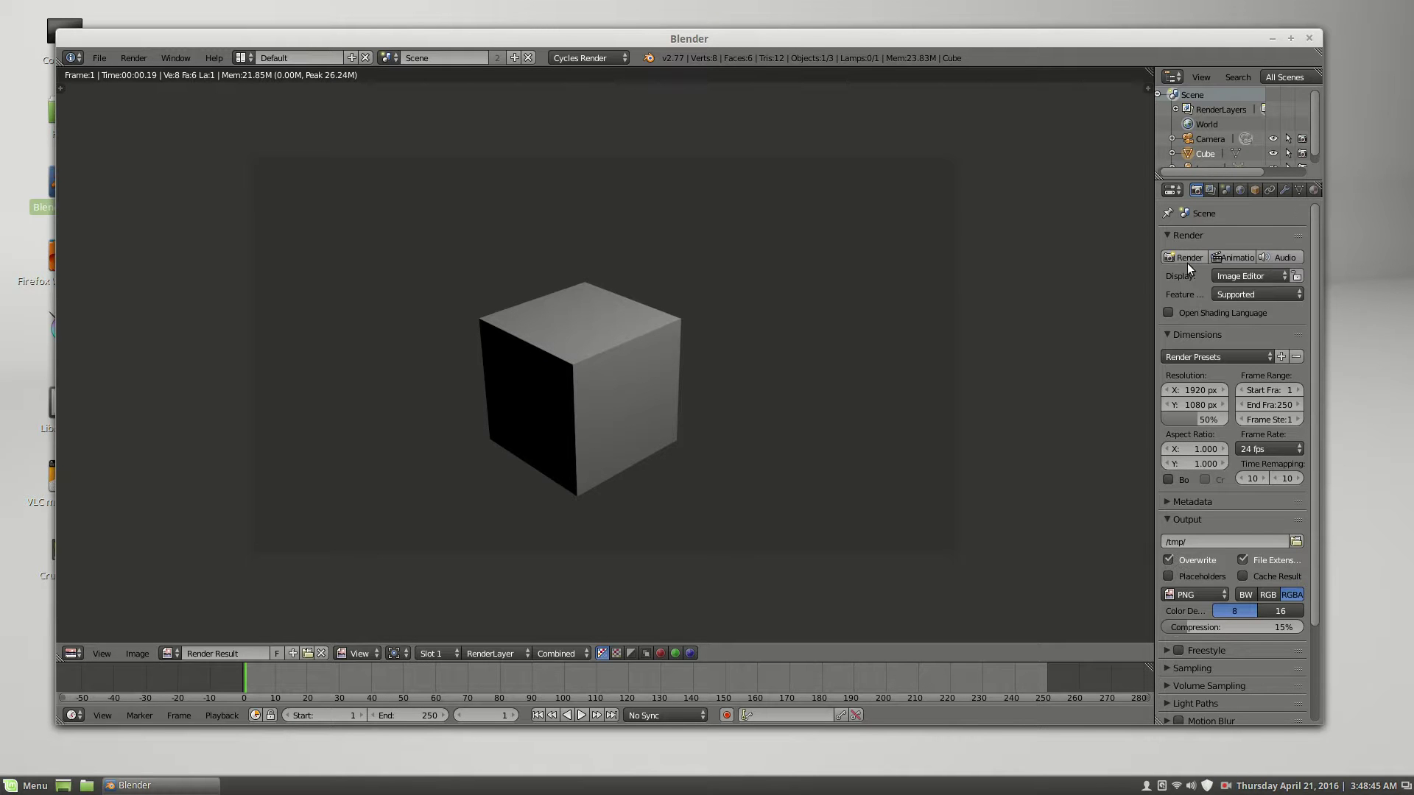
pyautogui.click(1185, 257)
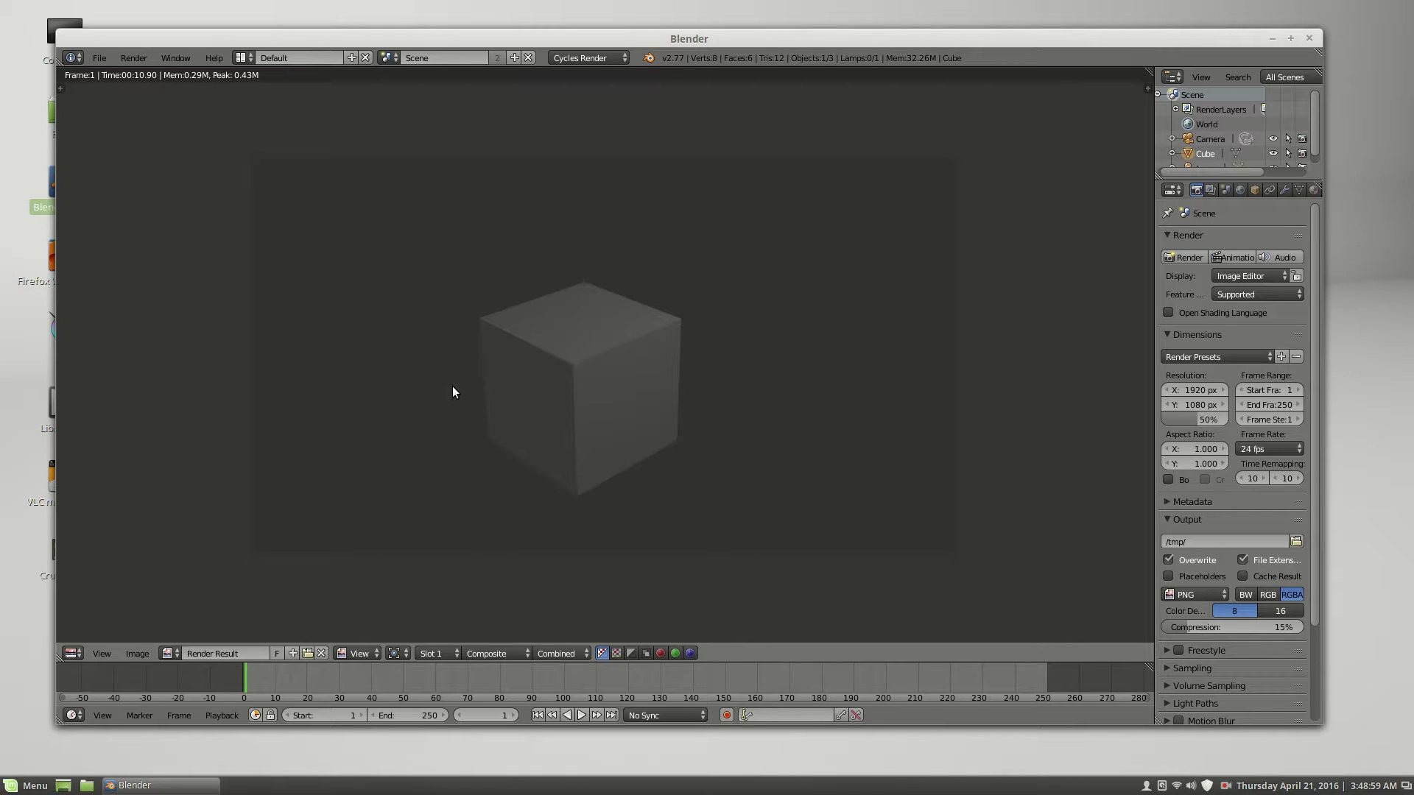
pyautogui.click(616, 653)
pyautogui.click(631, 653)
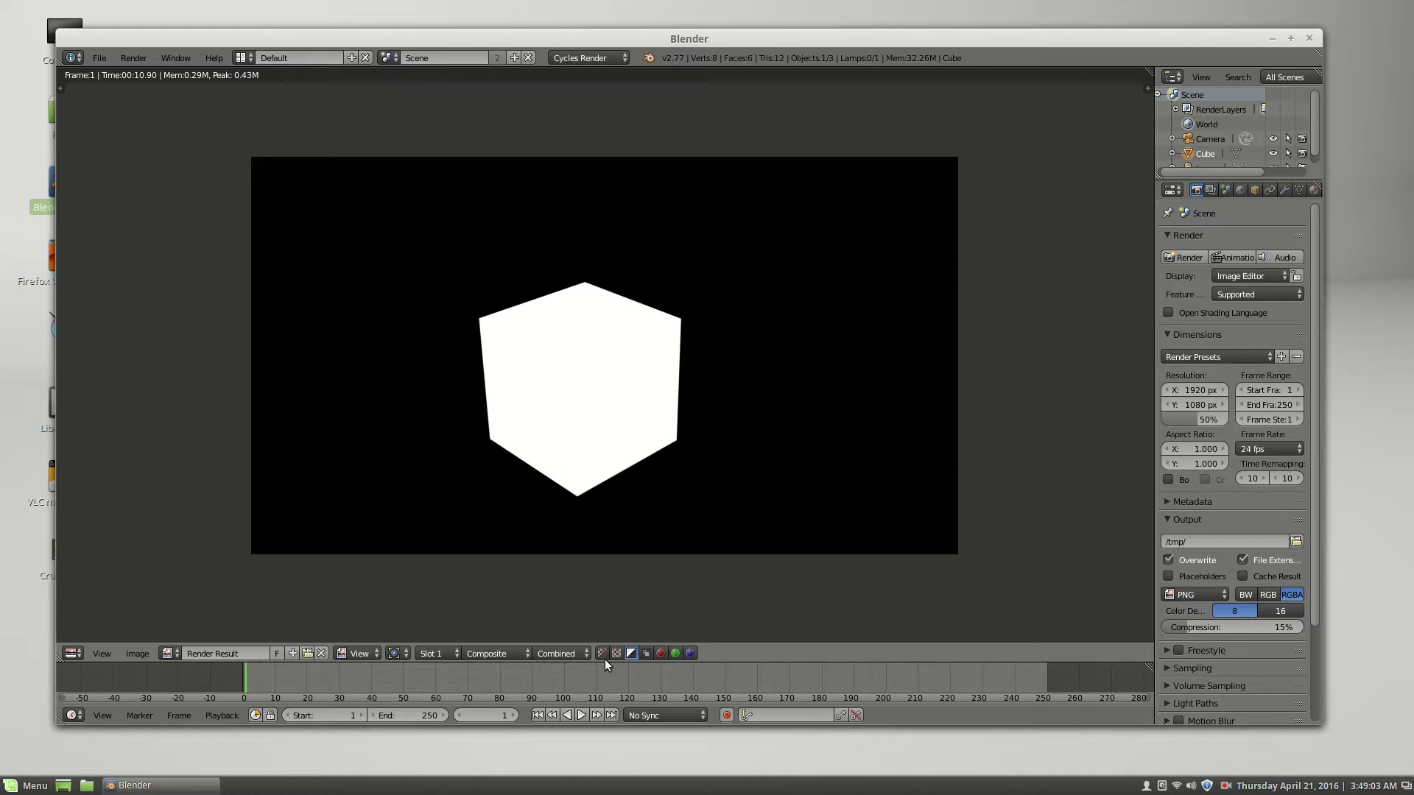
pyautogui.click(602, 654)
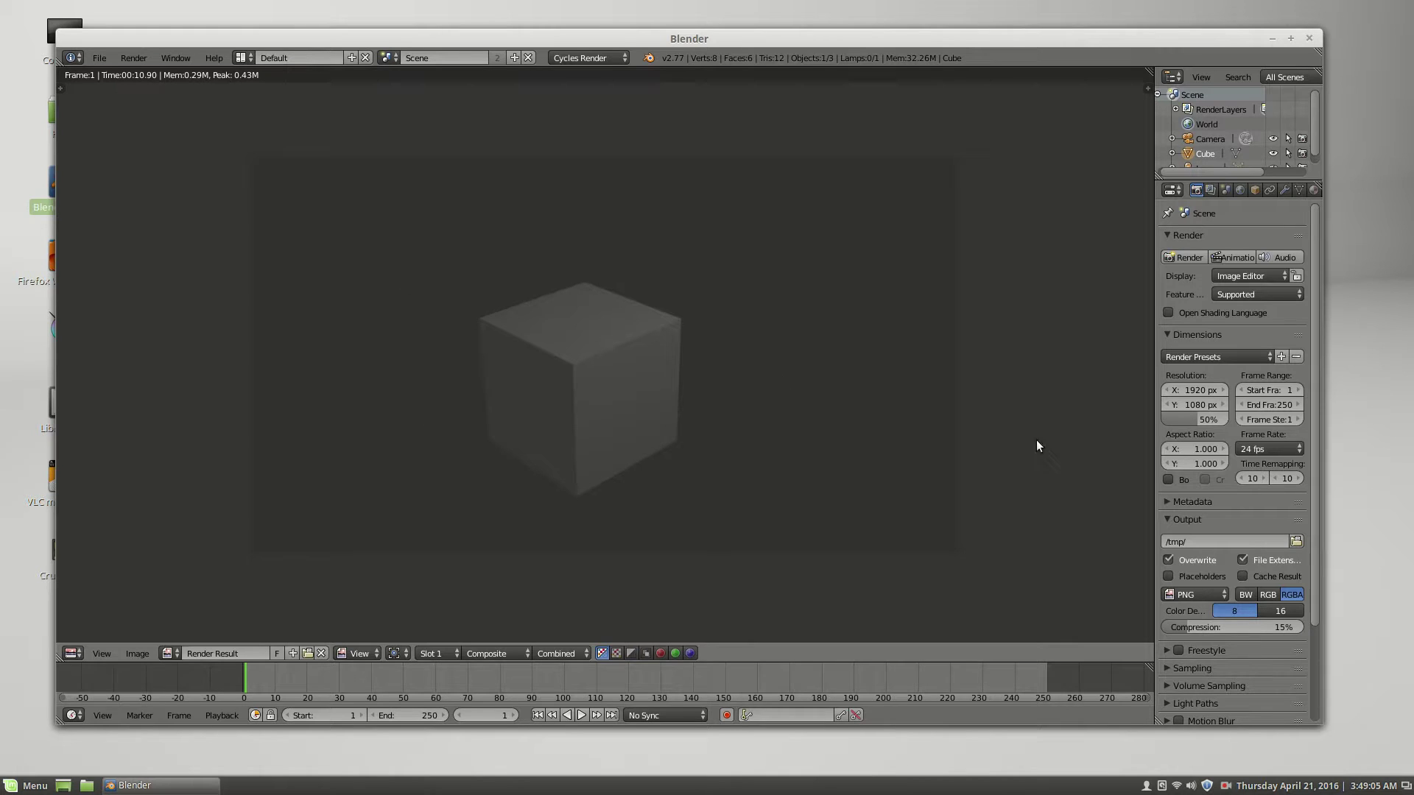
# Step: Review the RGBA output and Transparent film settings, the zoomed-out render, and the available render engines
pyautogui.scroll(-4, 1266, 298)
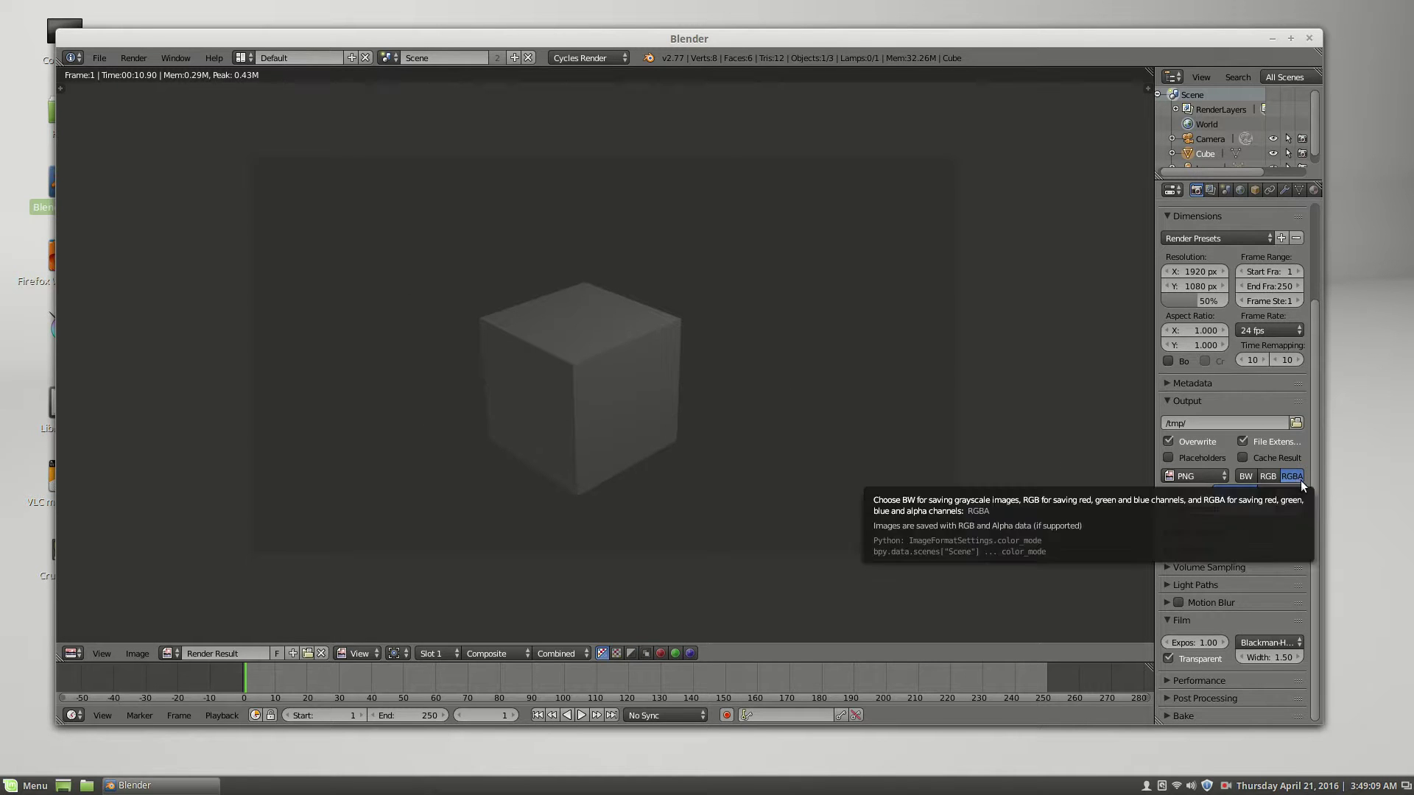
pyautogui.scroll(4, 842, 333)
pyautogui.scroll(-7, 842, 333)
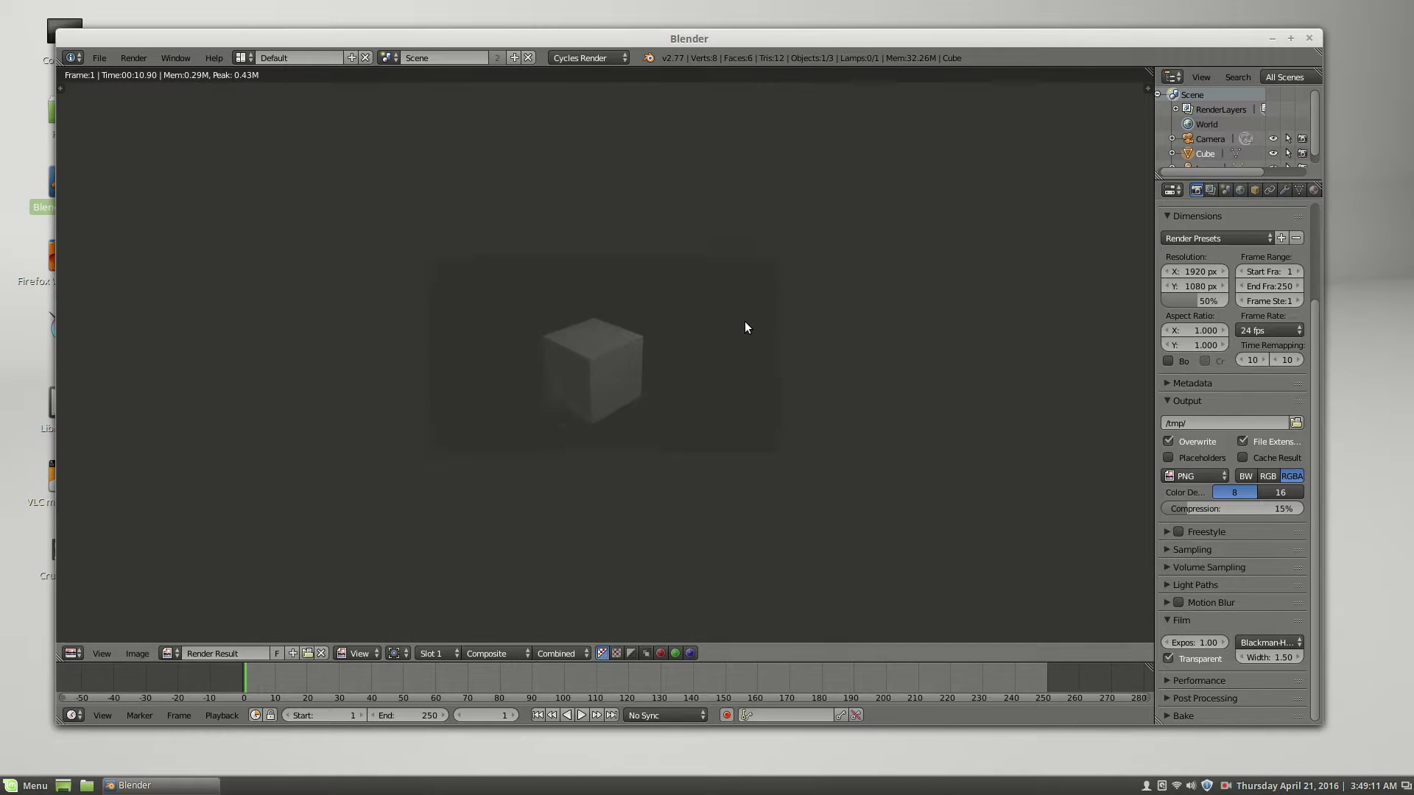
pyautogui.click(575, 58)
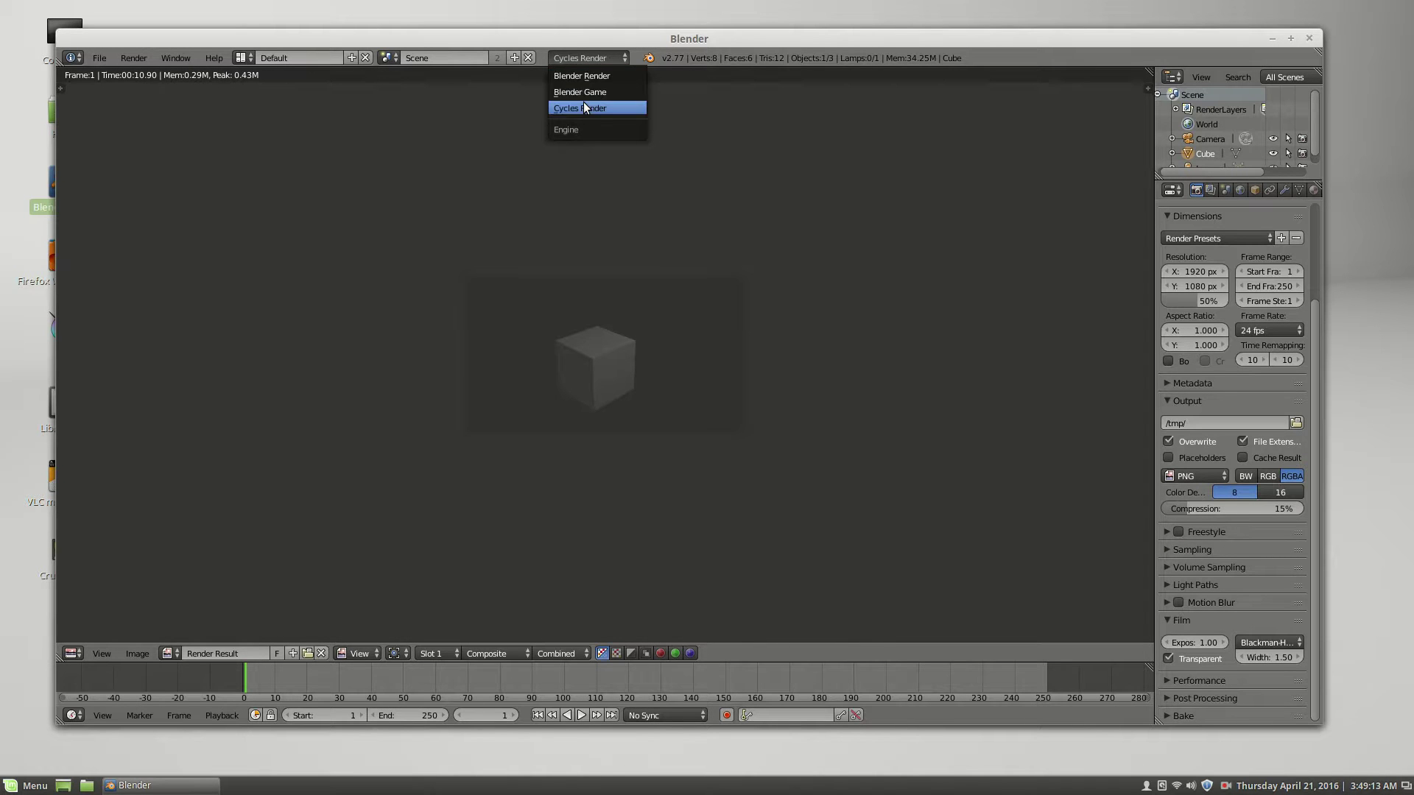
# Step: Open the Compositing layout and move the Render Layers node farther from the Composite node to examine its render preview
pyautogui.click(241, 58)
pyautogui.click(287, 110)
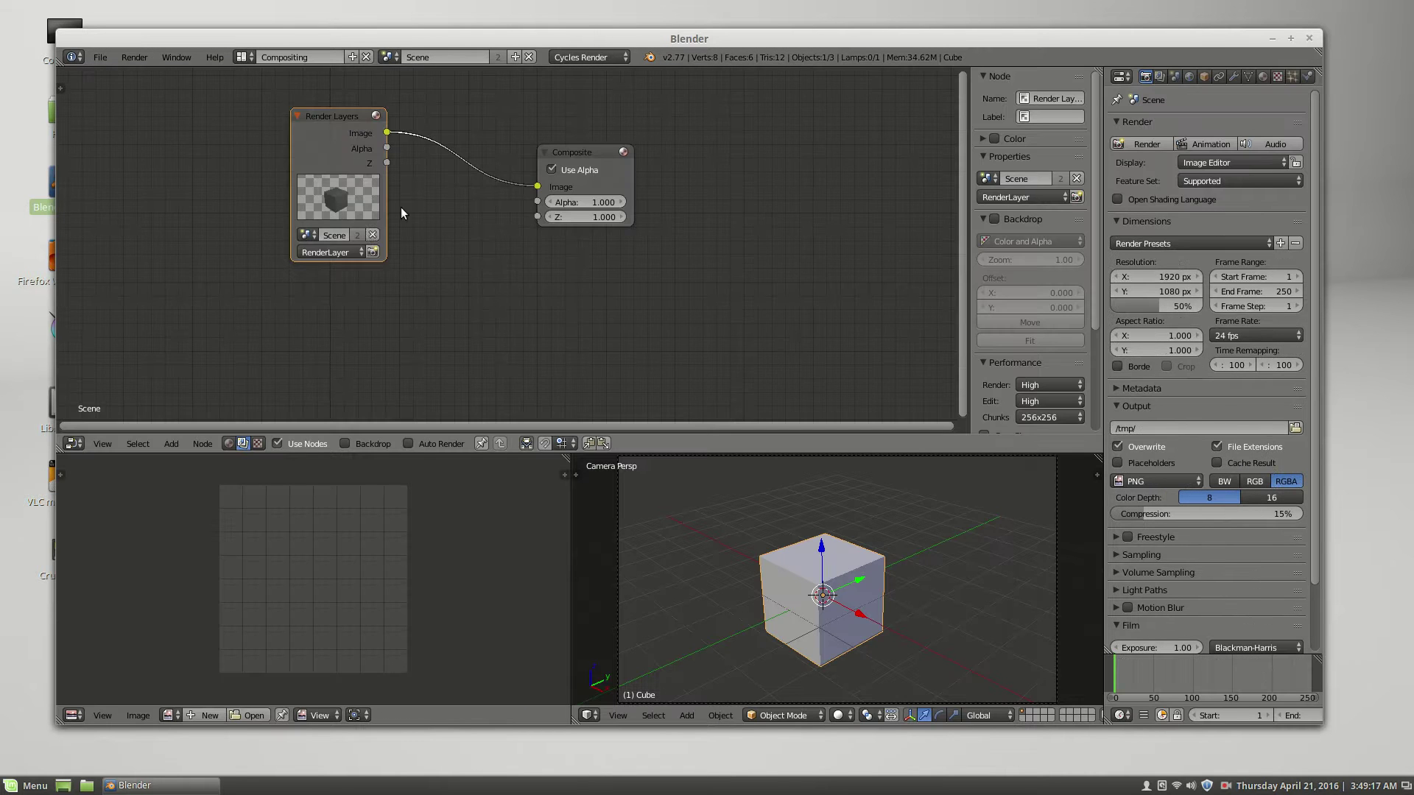
pyautogui.scroll(1, 401, 213)
pyautogui.moveTo(280, 183); pyautogui.dragTo(227, 222)
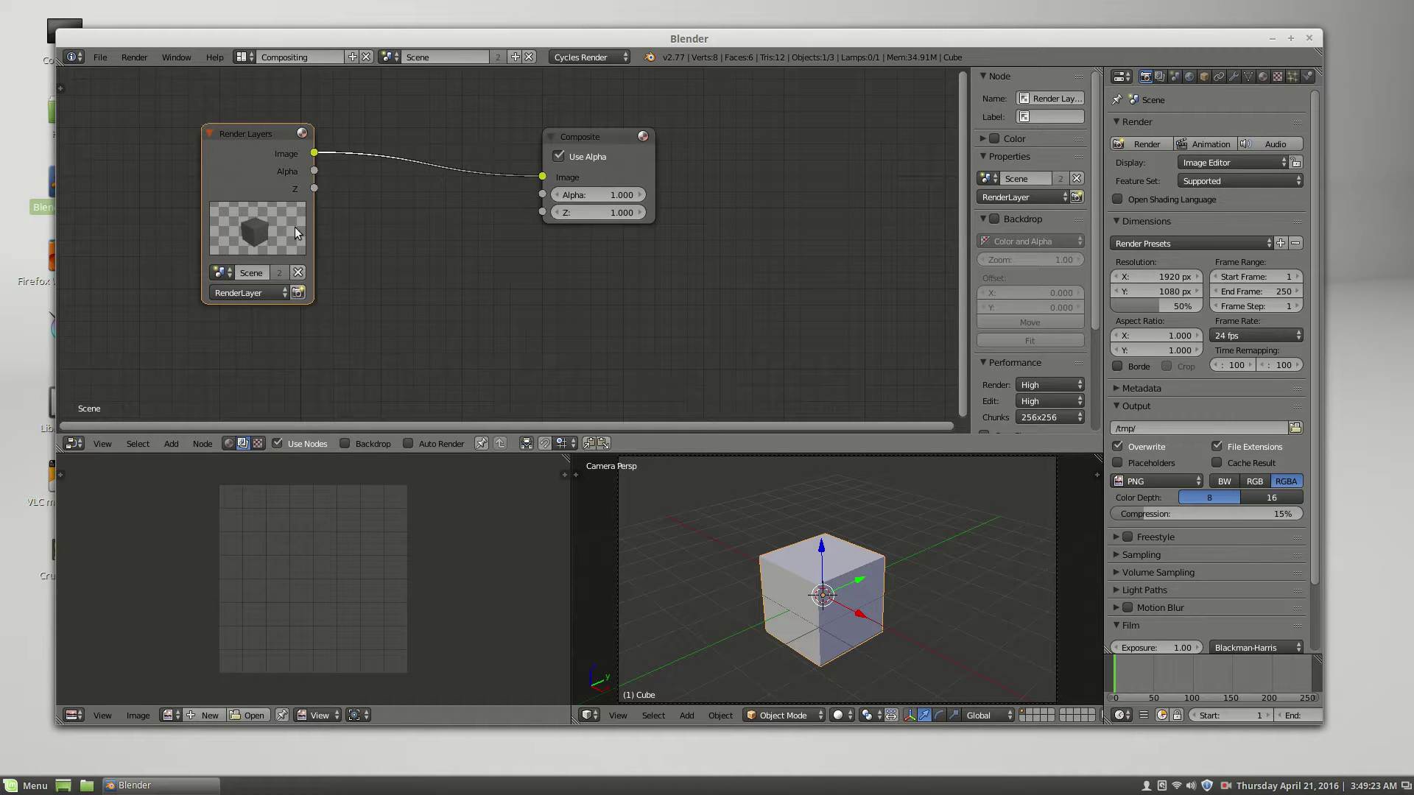
# Step: Return to the Default layout and close Blender
pyautogui.click(245, 57)
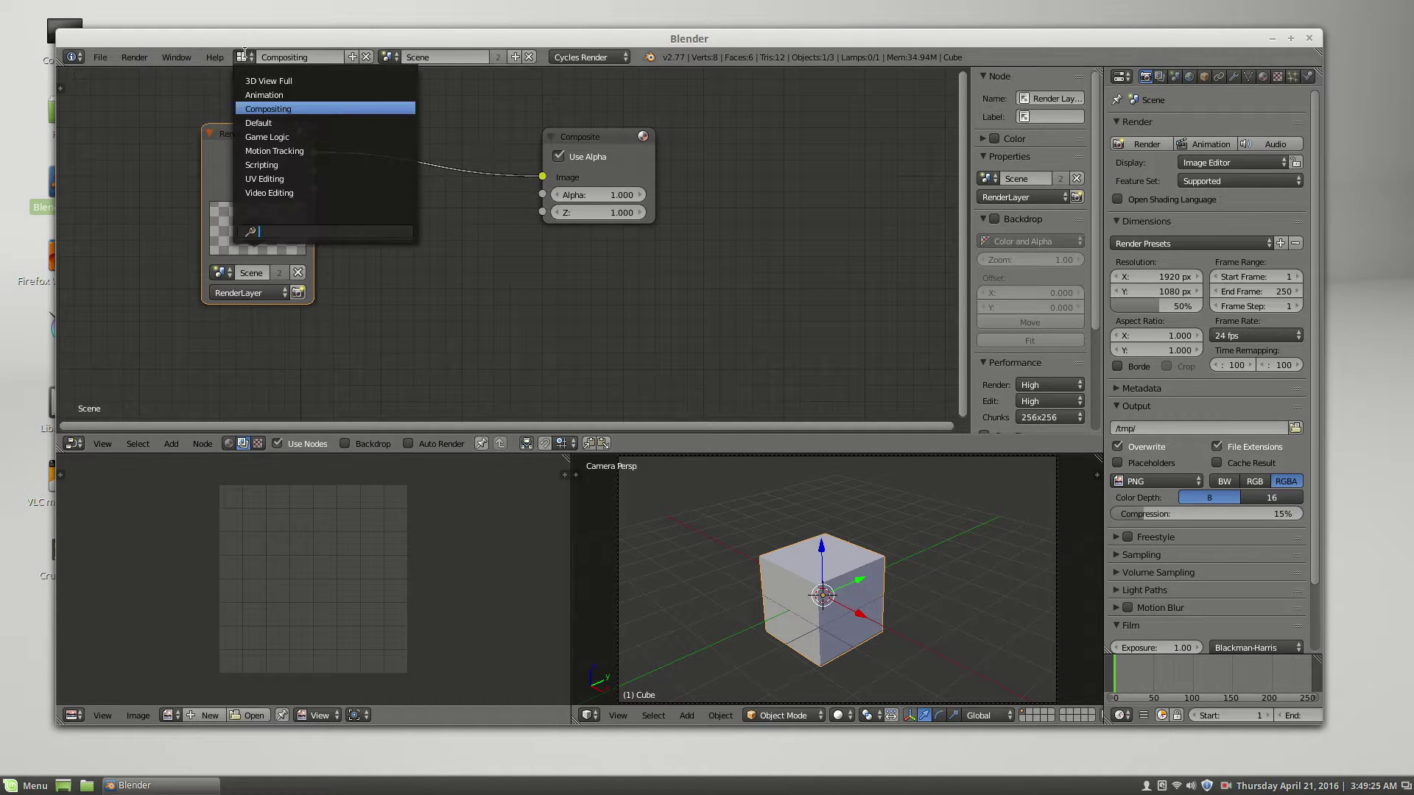
pyautogui.click(296, 122)
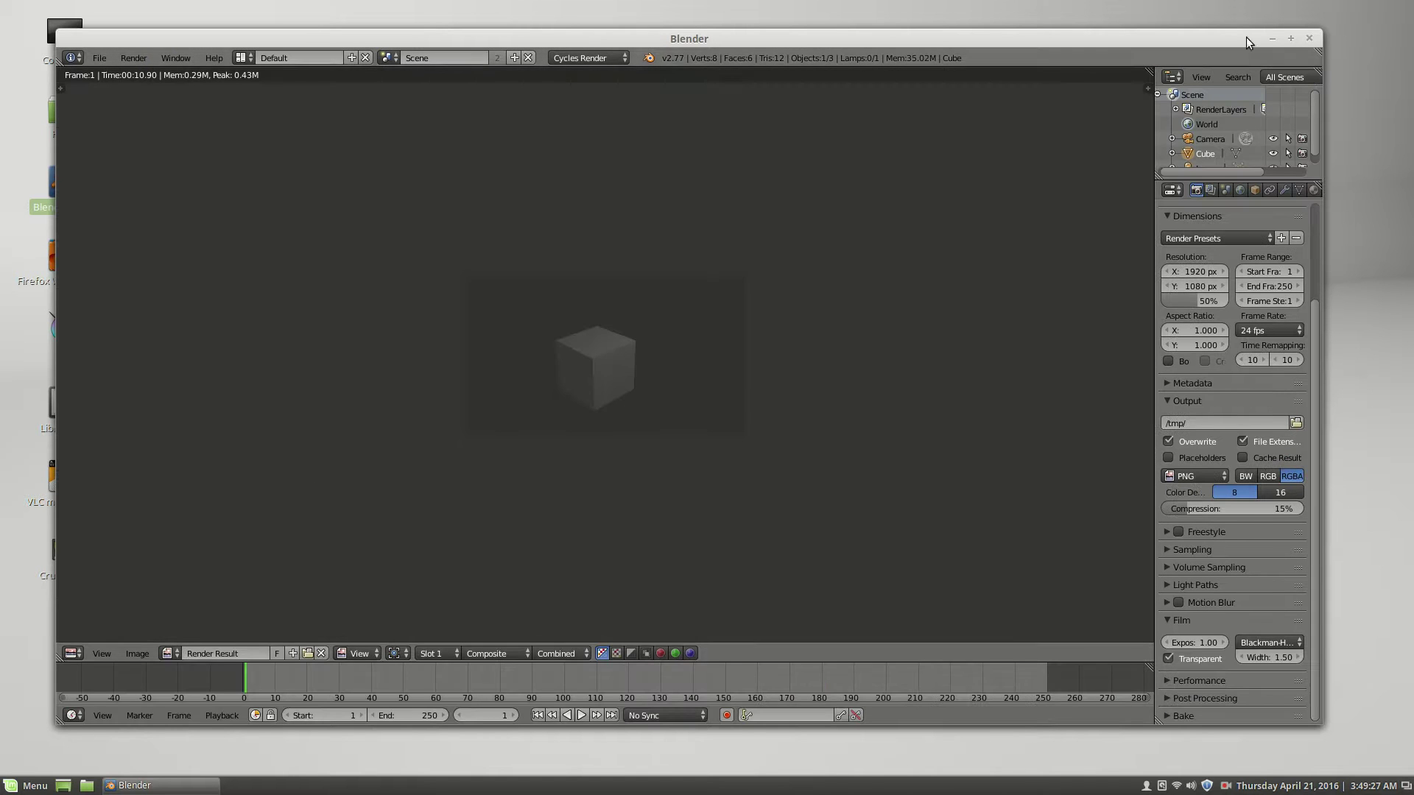
pyautogui.click(1310, 38)
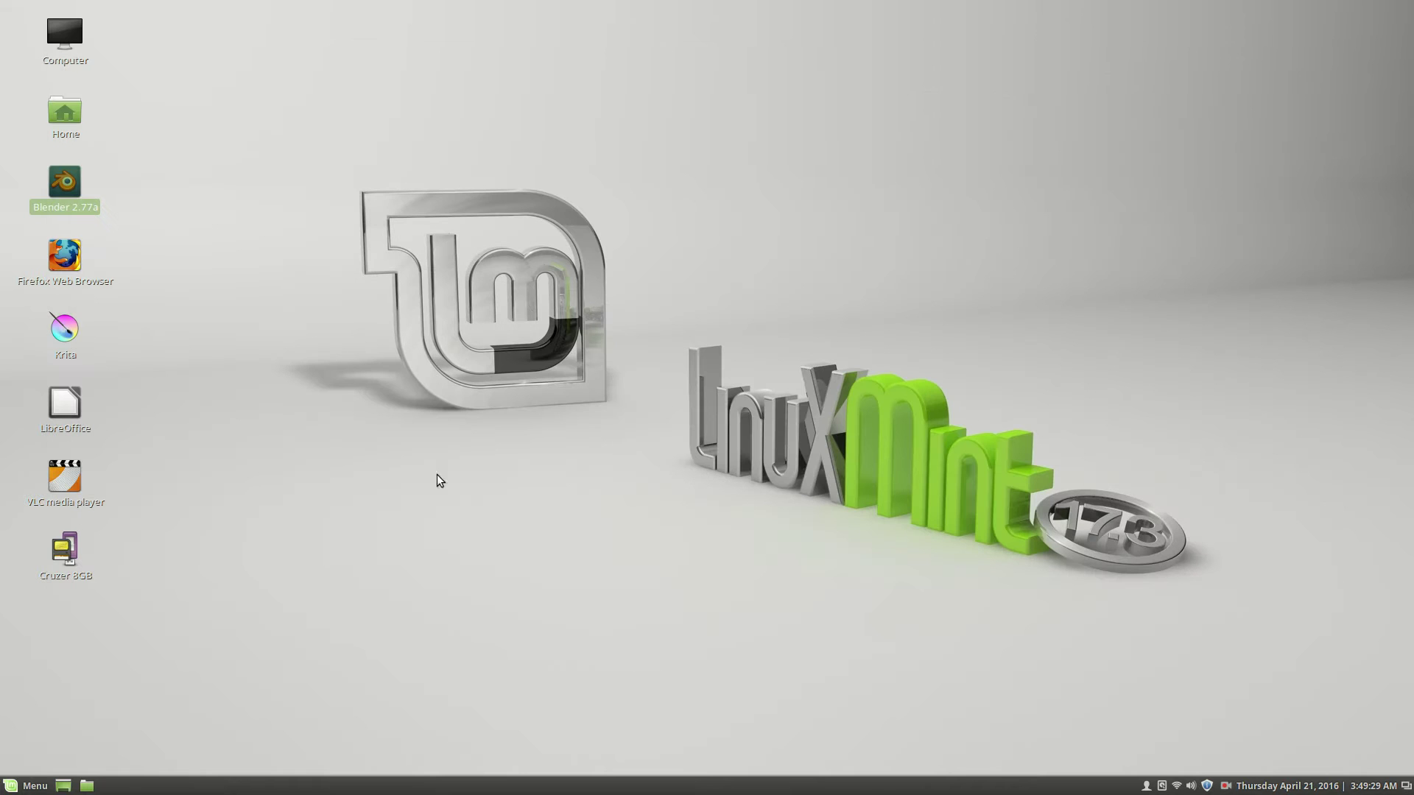
# Step: Open the Terminal and list the system information with the command inxi -Fnz
pyautogui.click(33, 785)
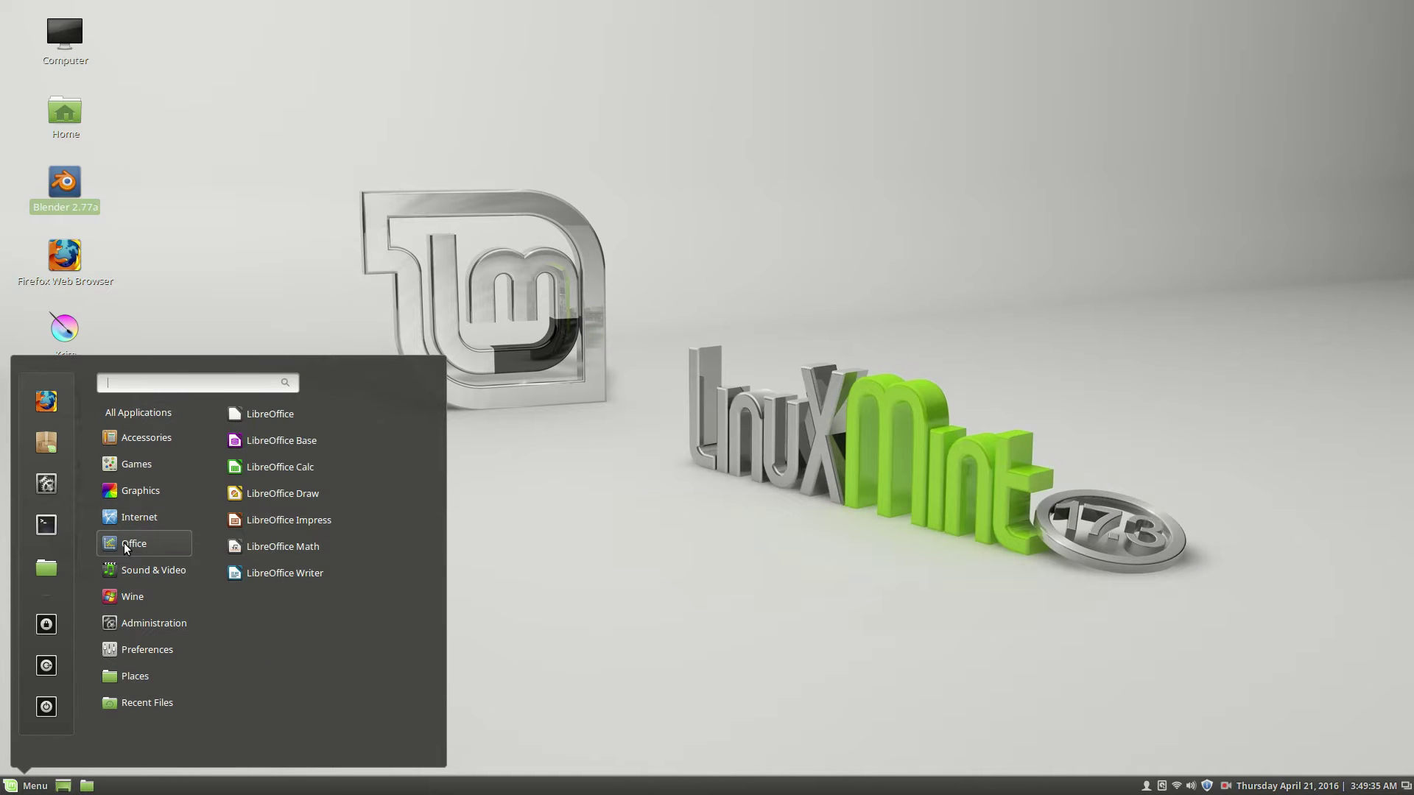
pyautogui.click(45, 524)
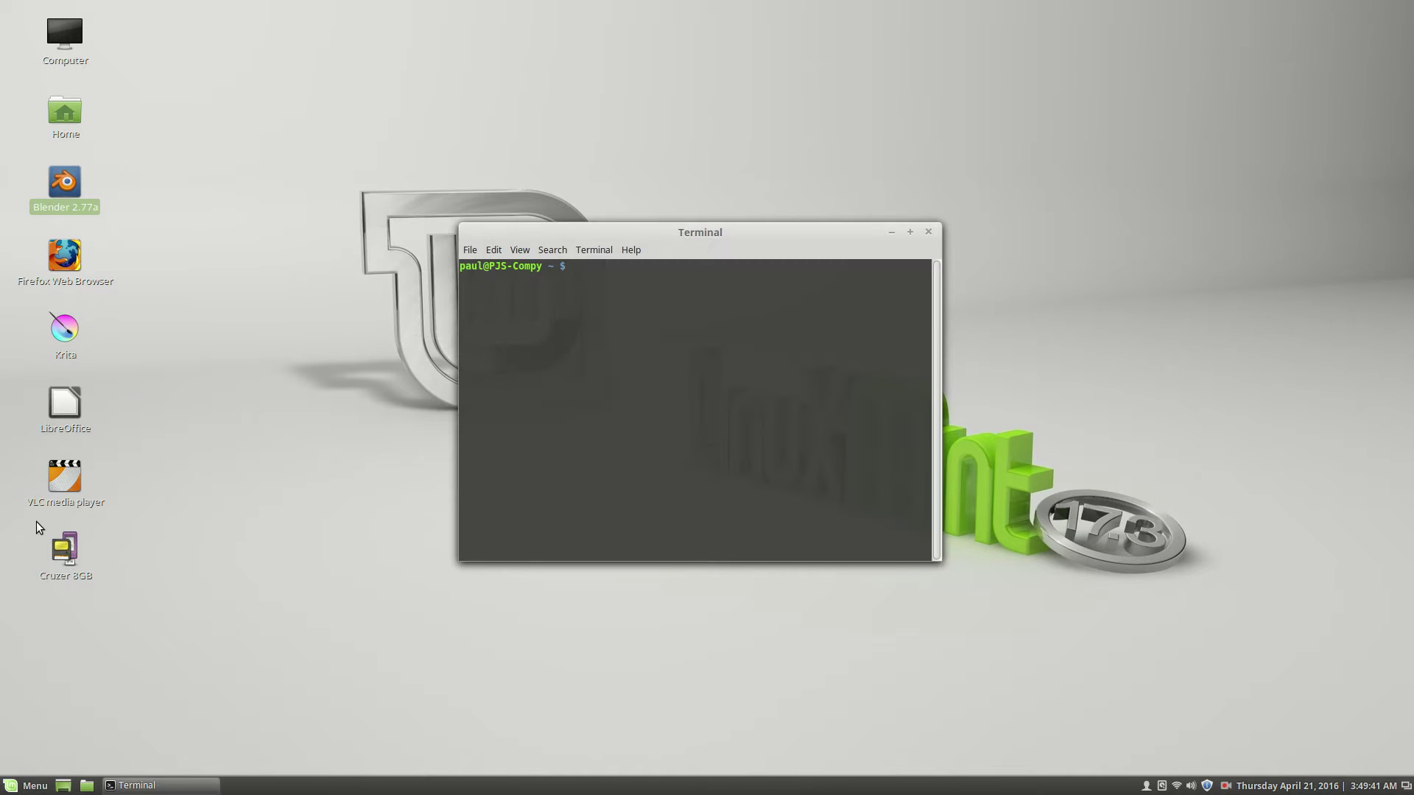
pyautogui.write('inxi -Fnz')
pyautogui.press('Return')
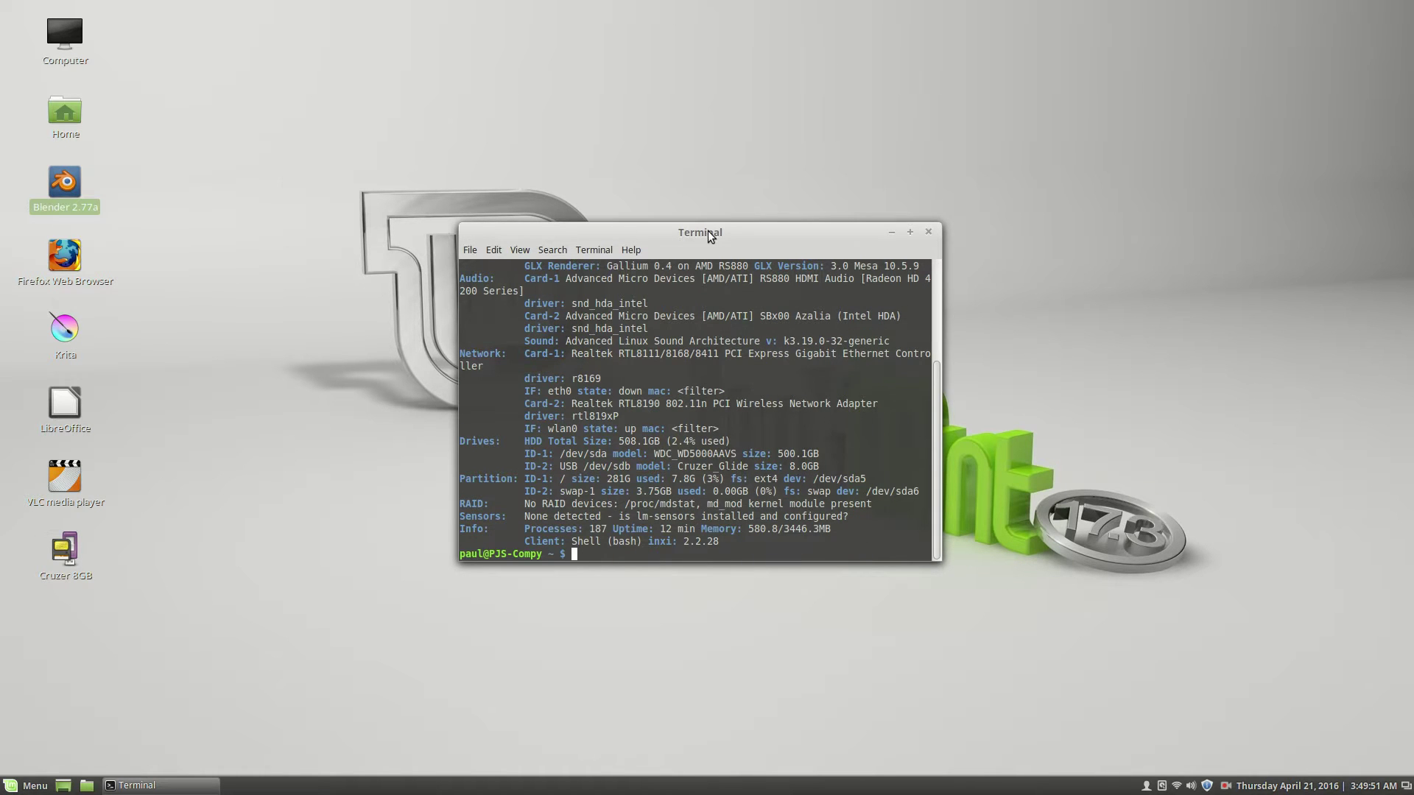
# Step: Move and enlarge the Terminal window so the complete system report fits on screen
pyautogui.moveTo(696, 231); pyautogui.dragTo(527, 190)
pyautogui.moveTo(772, 361); pyautogui.dragTo(1184, 318)
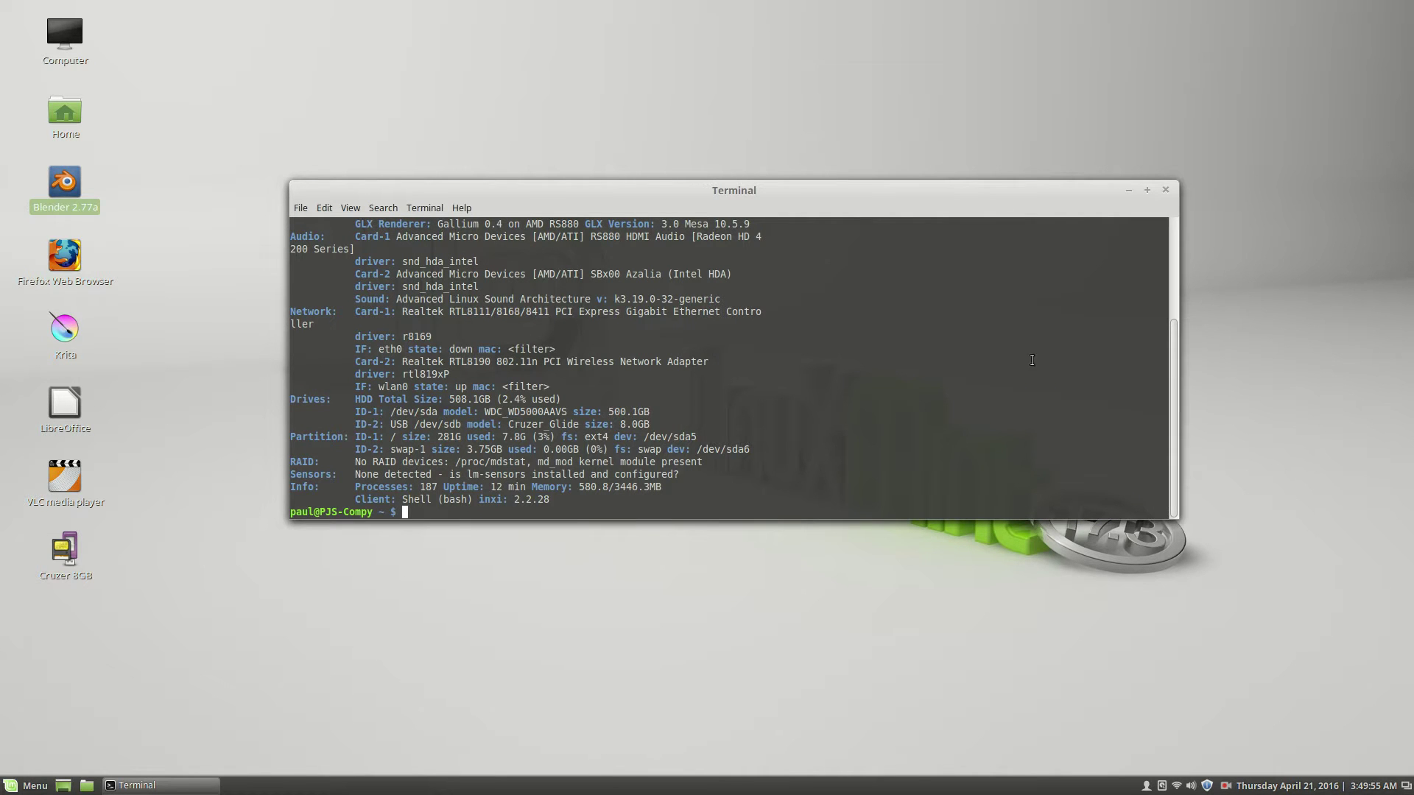
pyautogui.moveTo(785, 517); pyautogui.dragTo(769, 701)
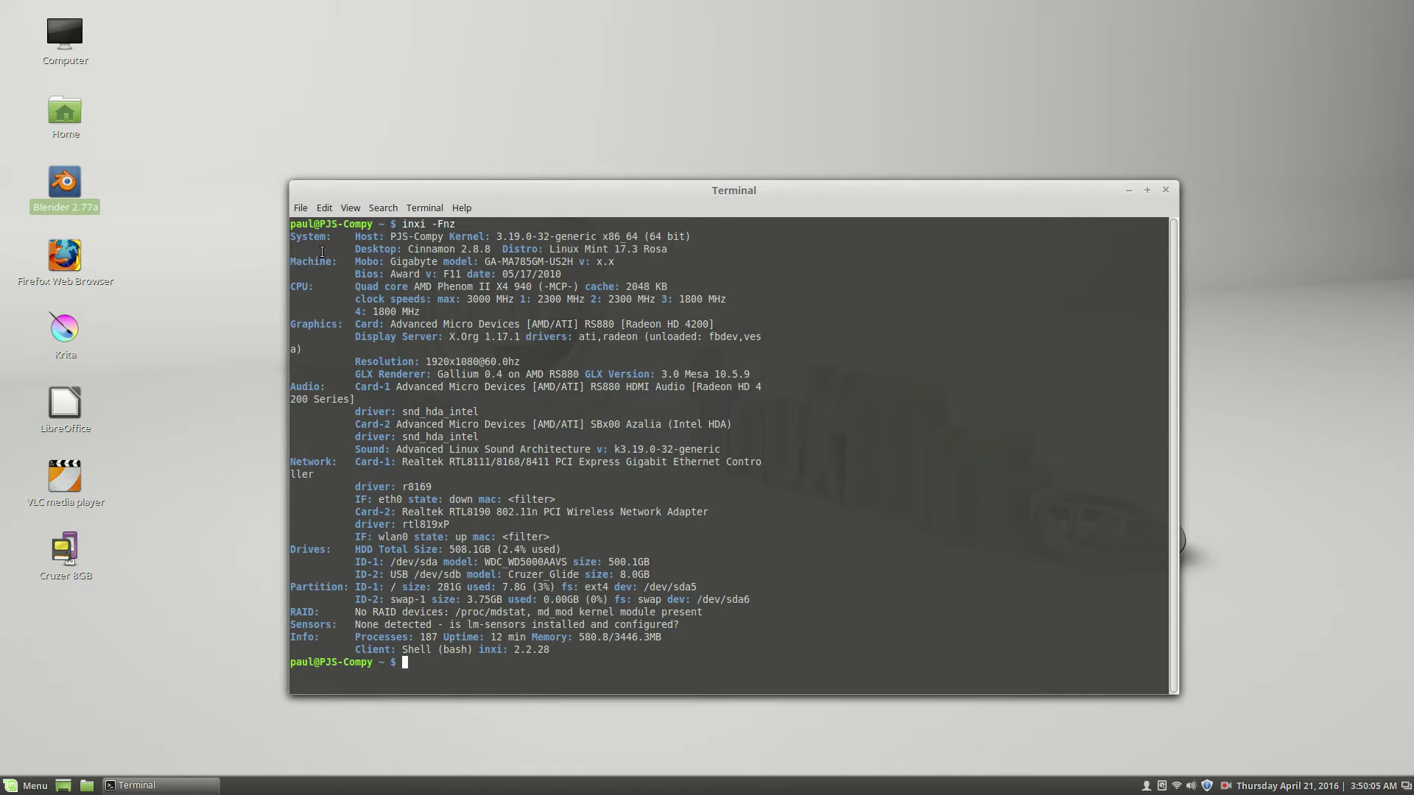
pyautogui.moveTo(603, 189); pyautogui.dragTo(606, 140)
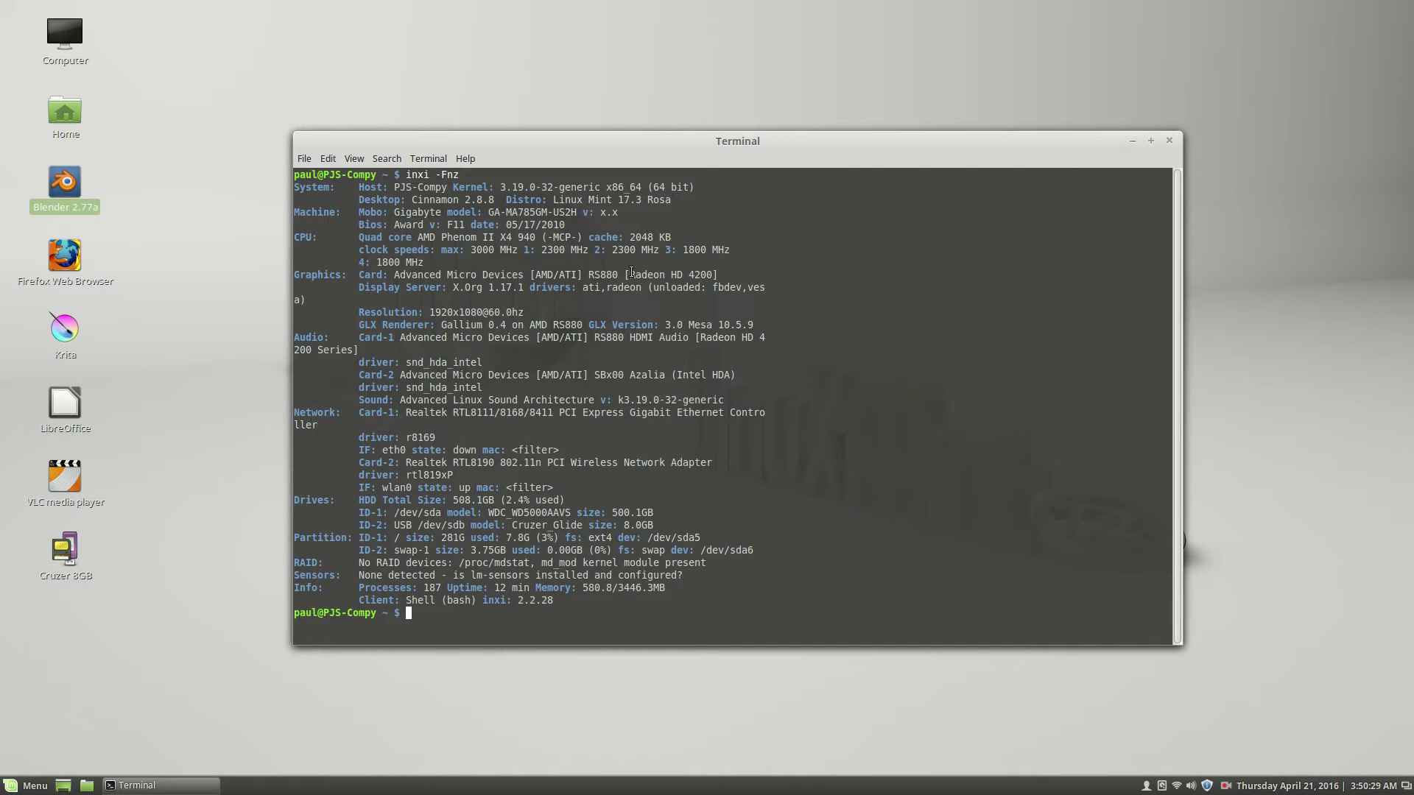
# Step: Examine the graphics card model and the GLX version in the system report, highlighting each one
pyautogui.moveTo(630, 275); pyautogui.dragTo(715, 274)
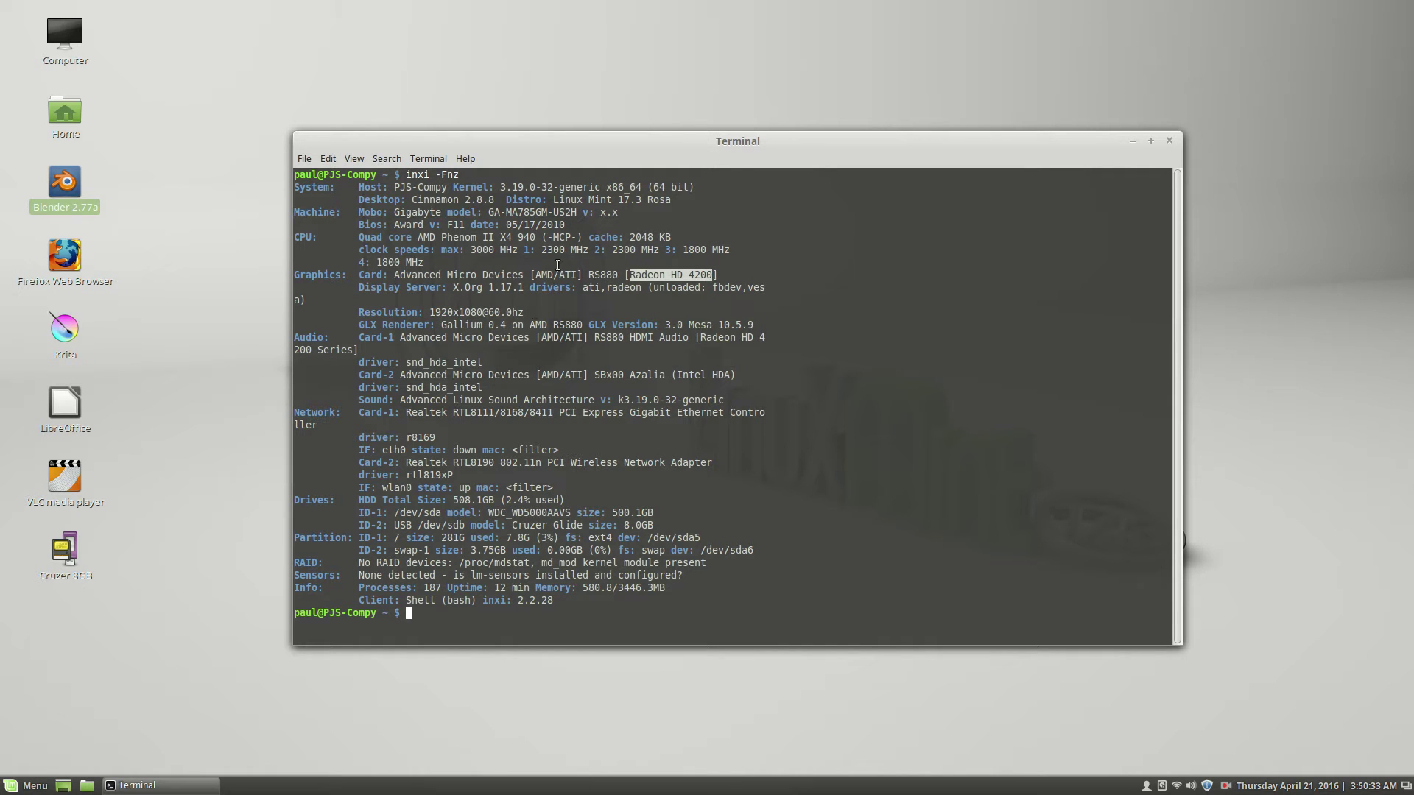
pyautogui.click(796, 287)
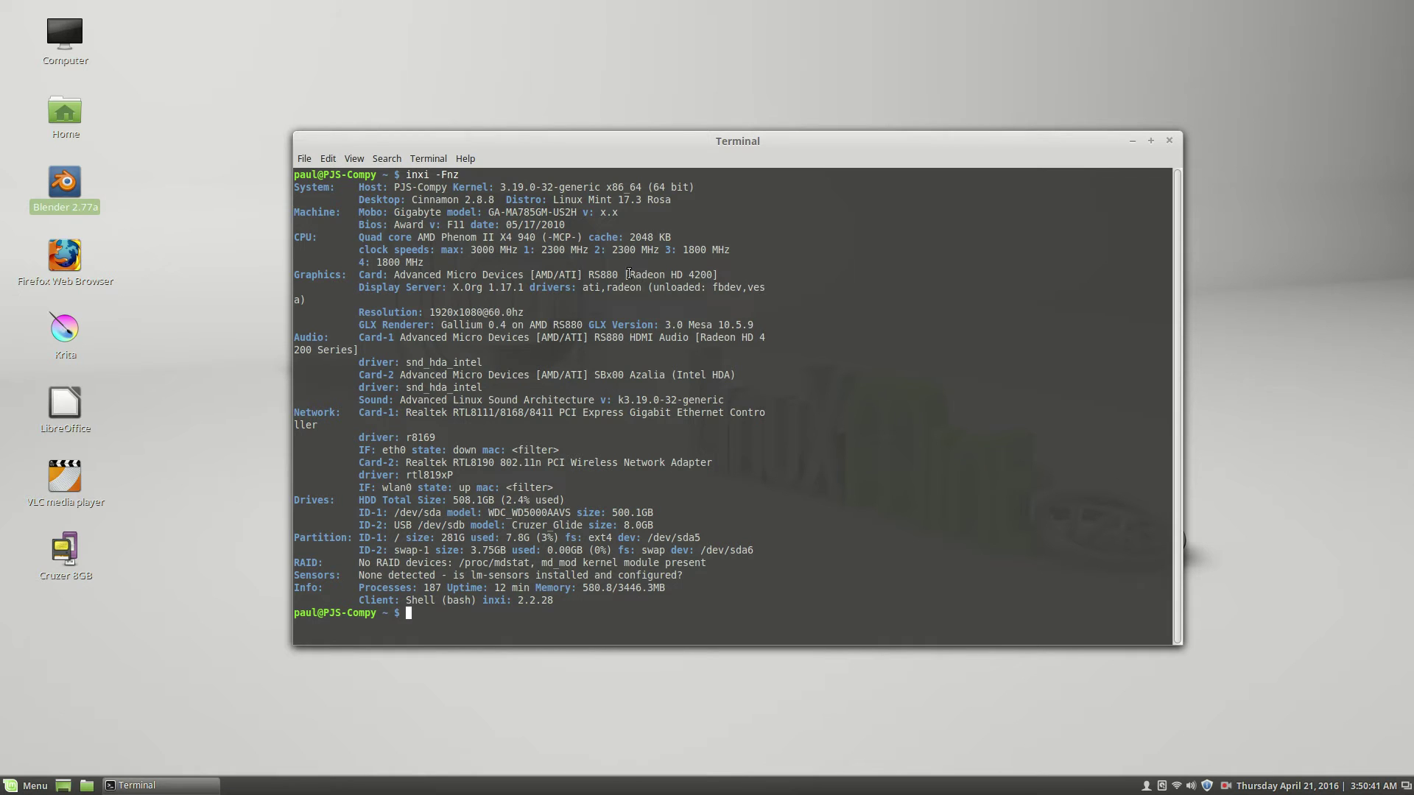
pyautogui.moveTo(630, 275); pyautogui.dragTo(714, 274)
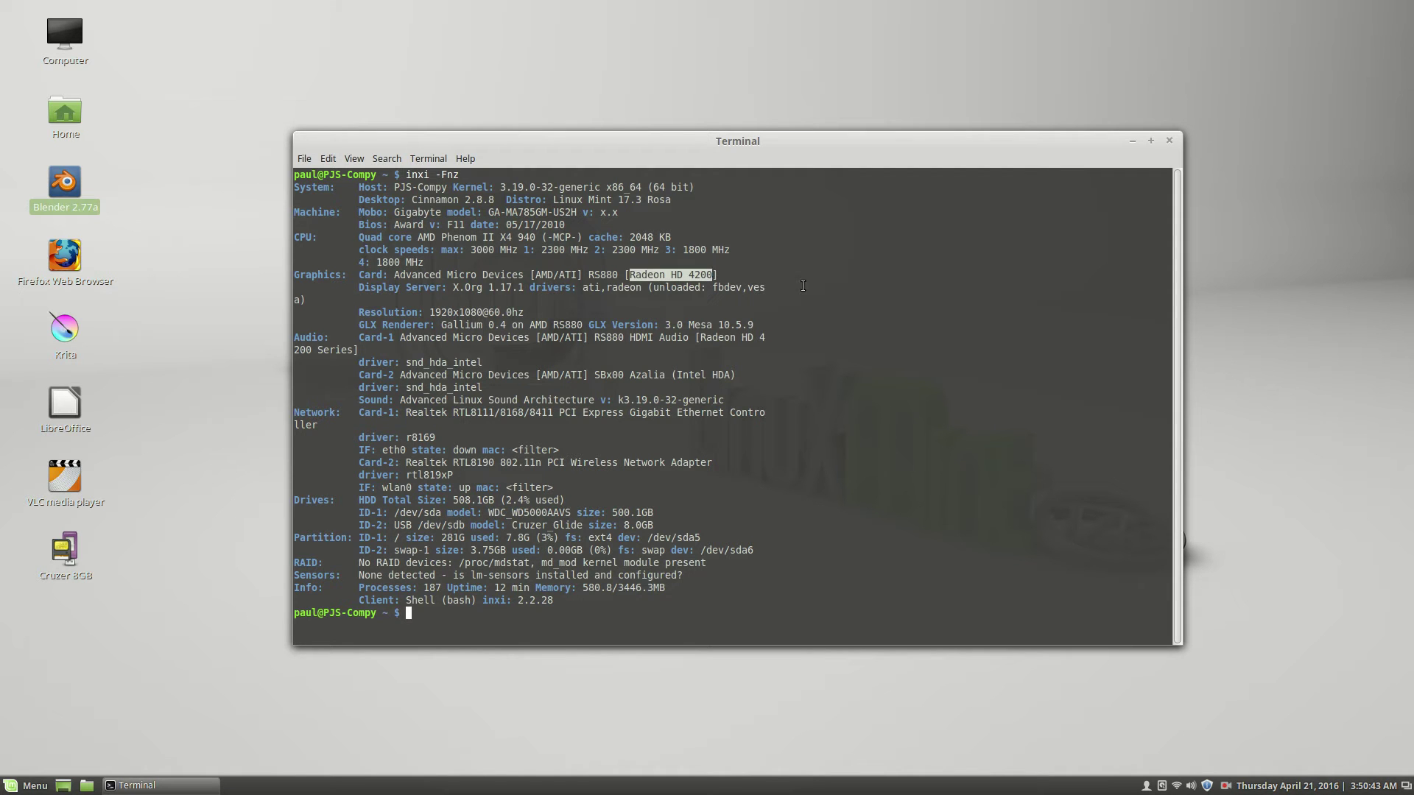
pyautogui.click(593, 298)
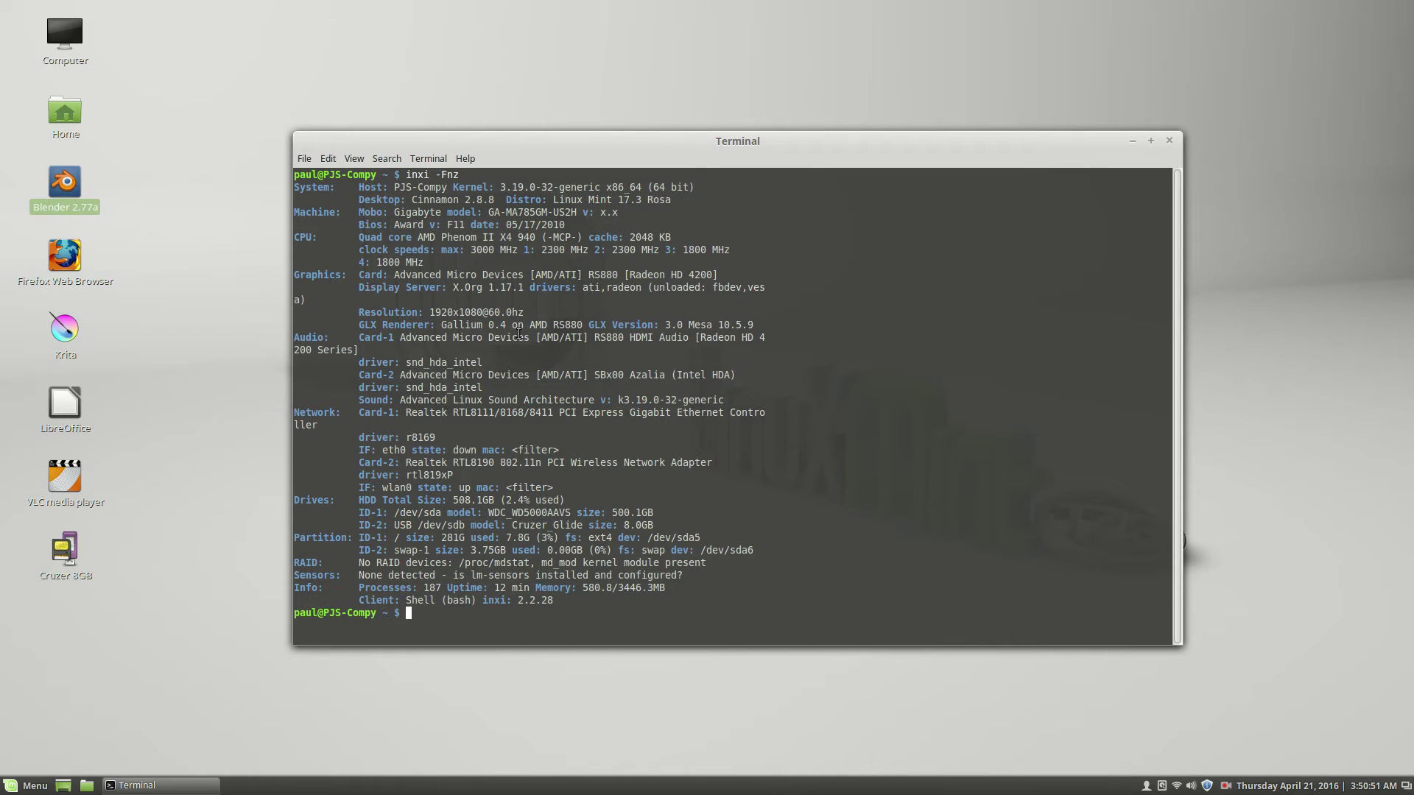
pyautogui.moveTo(668, 324); pyautogui.dragTo(758, 324)
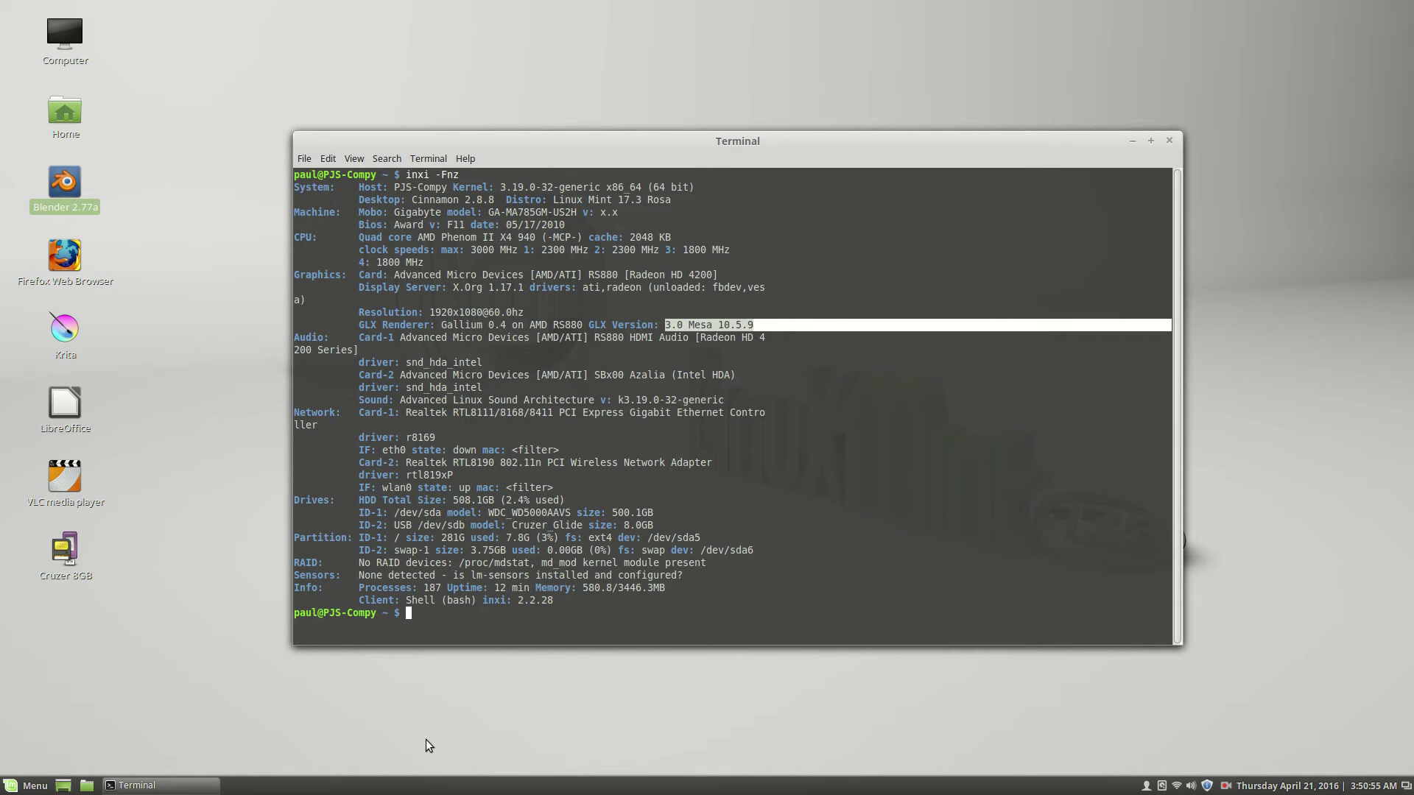
pyautogui.click(726, 325)
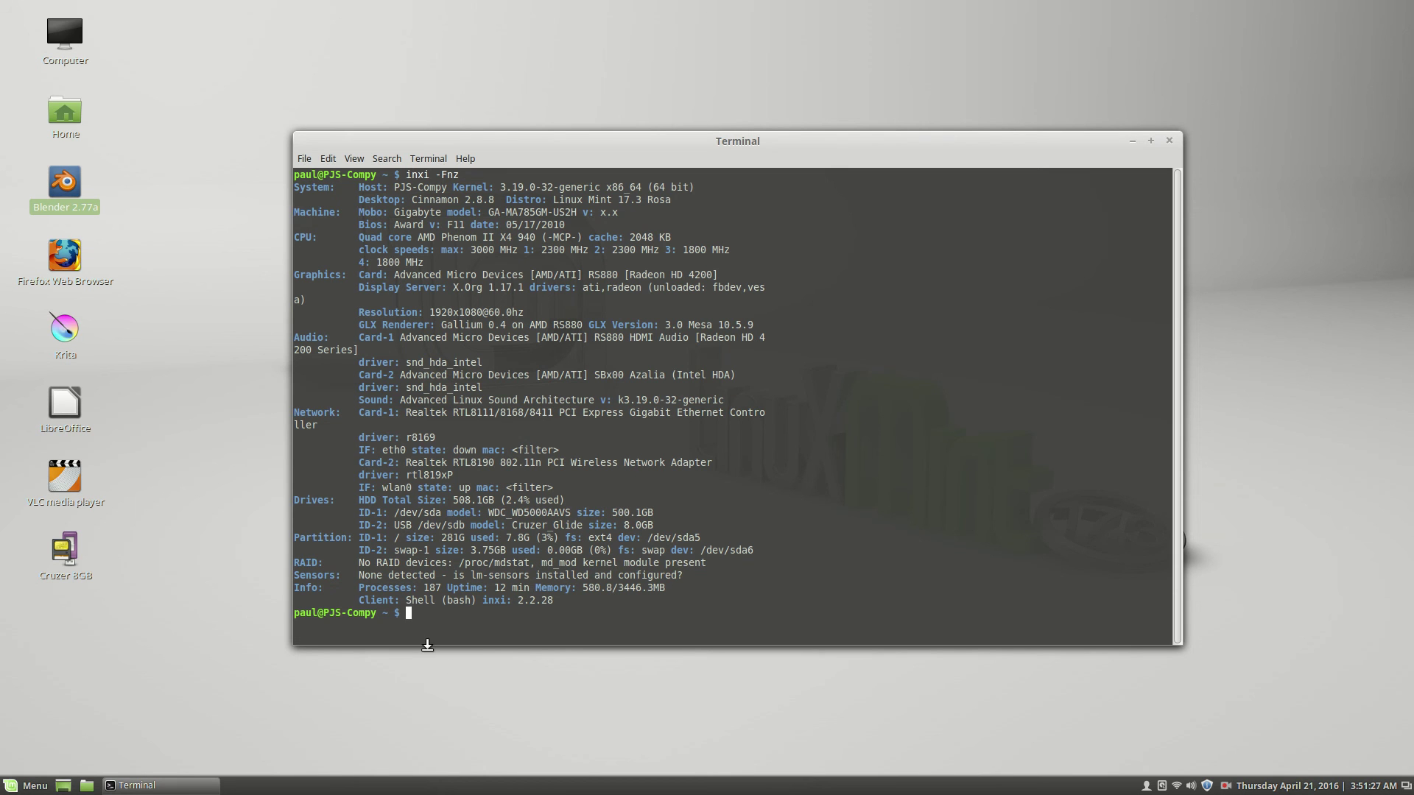
# Step: Close the Terminal session with the exit command
pyautogui.write('exit')
pyautogui.press('Return')
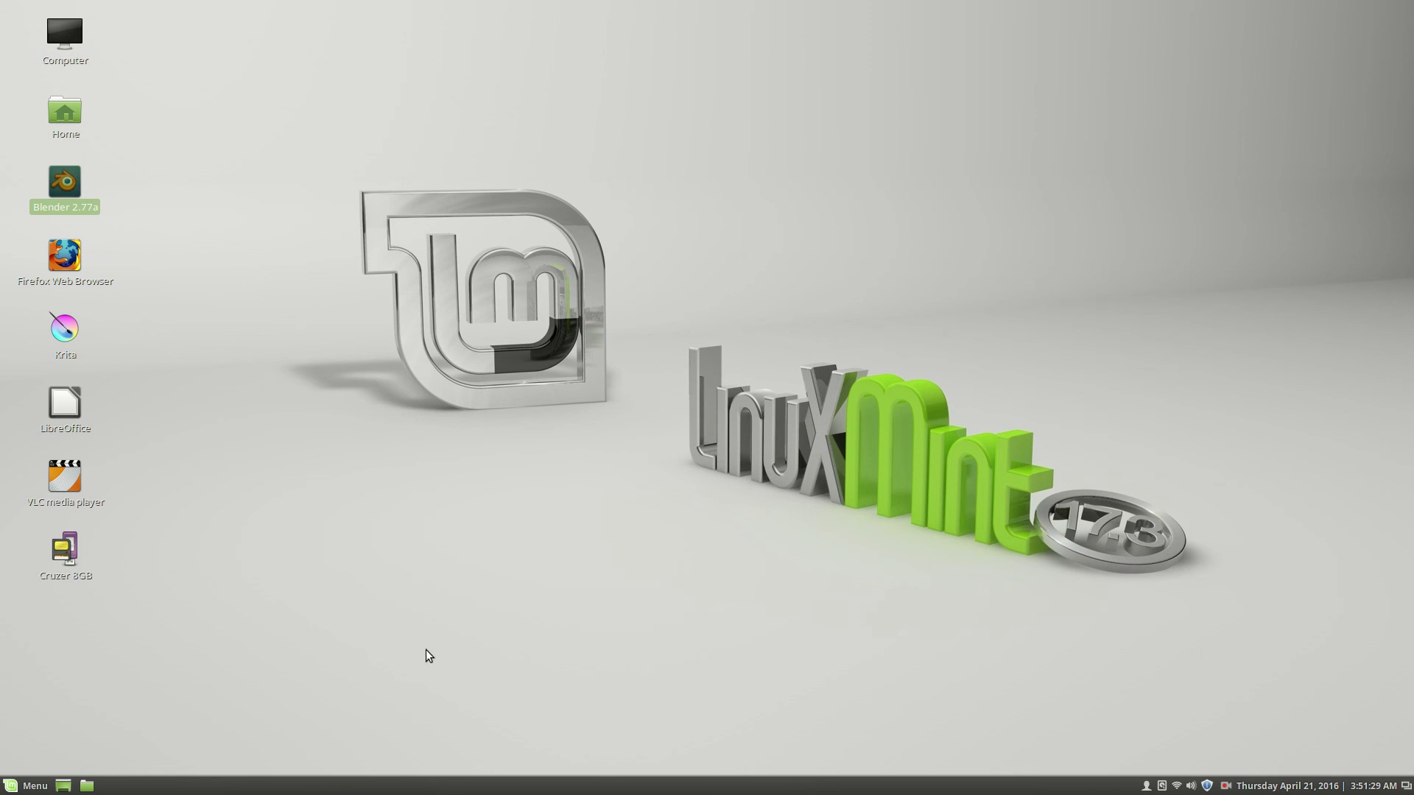